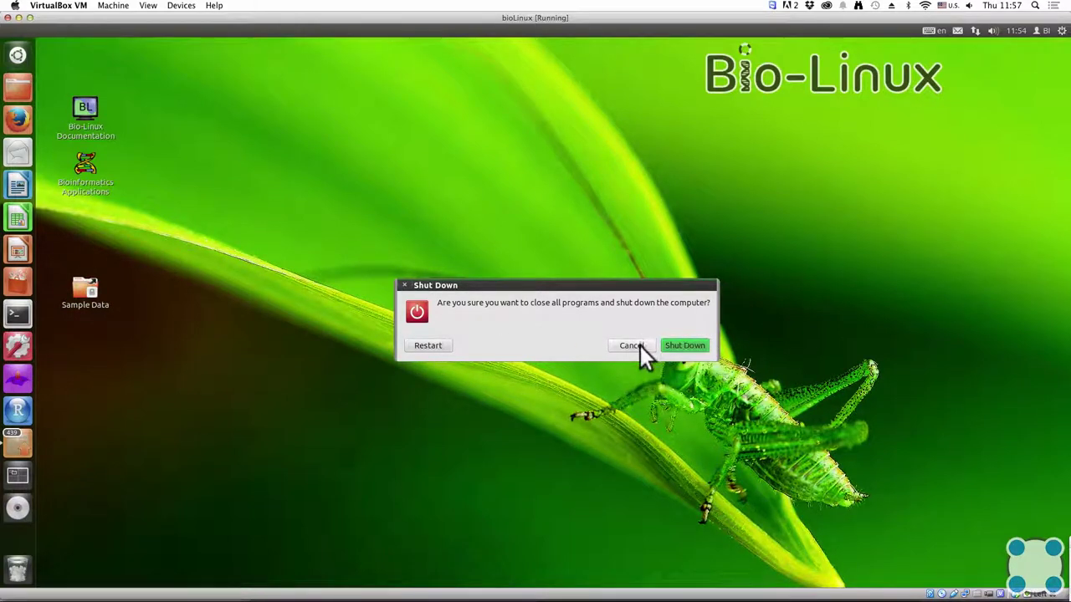
Step: Dismiss the shutdown confirmation without shutting down, and check the available keyboard layouts
click(632, 345)
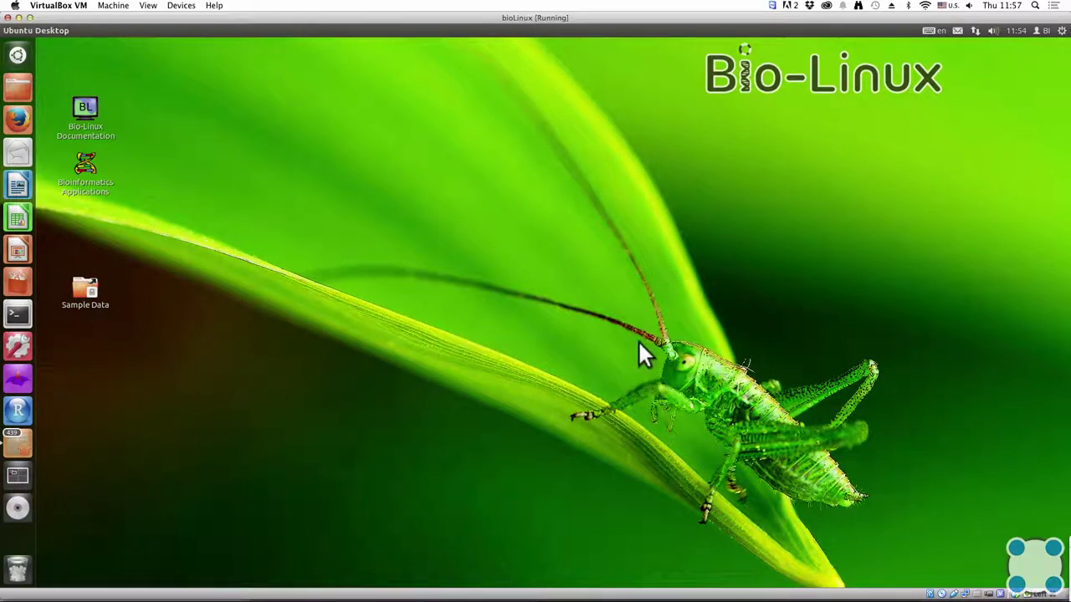
click(938, 31)
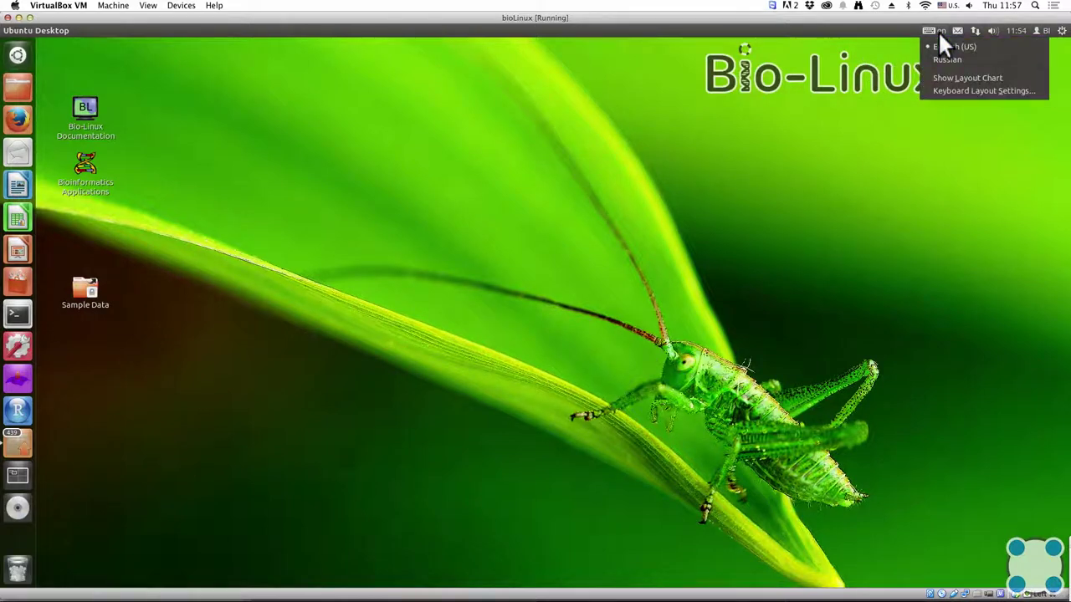
click(936, 29)
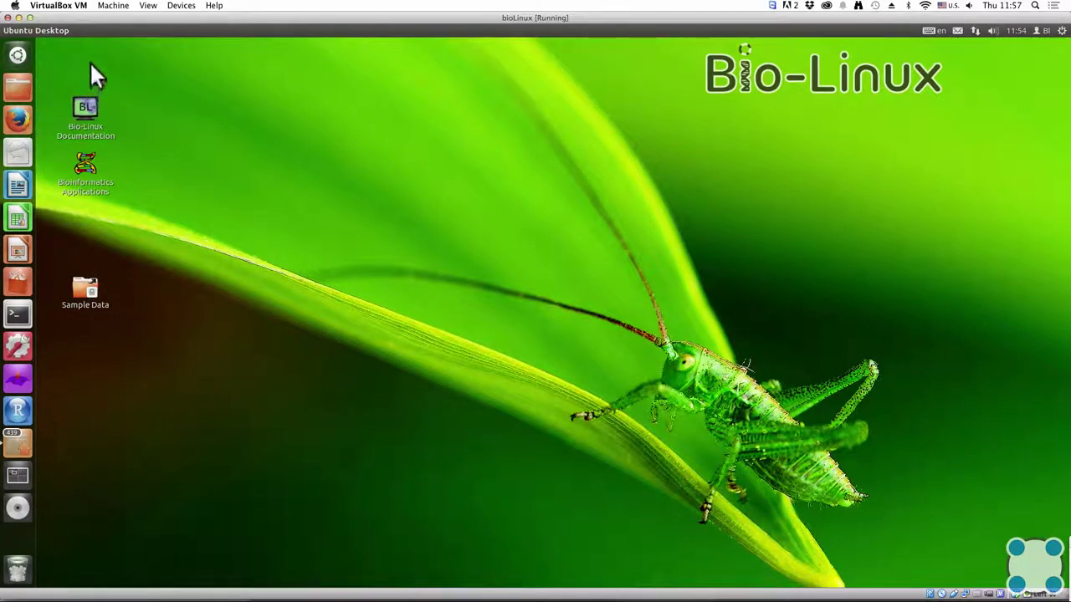
Step: Search the installed applications for "firefox" and launch the Firefox Web Browser
click(19, 54)
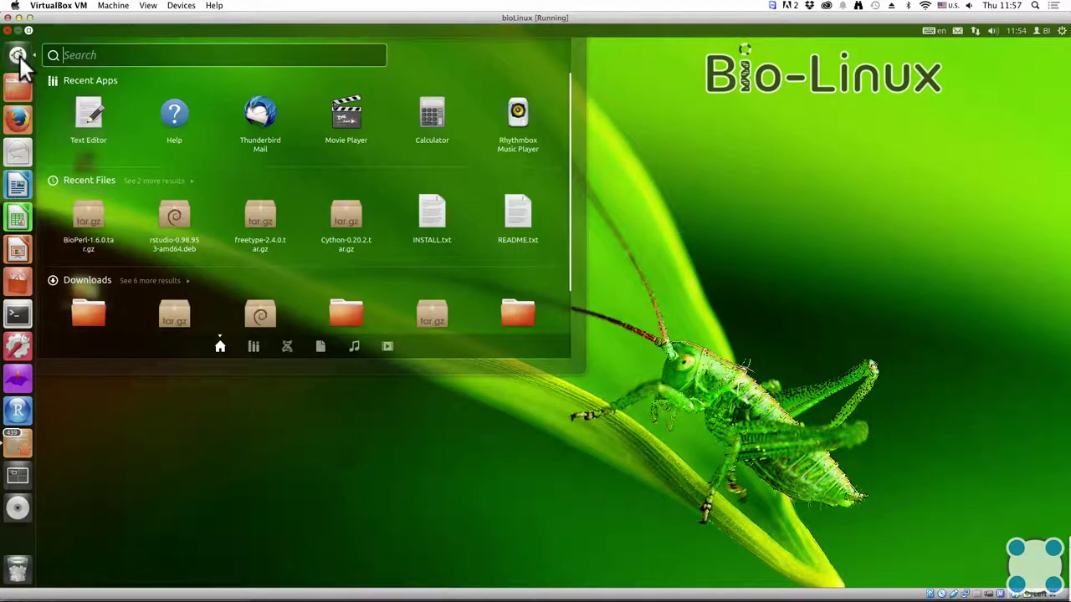
text(firef)
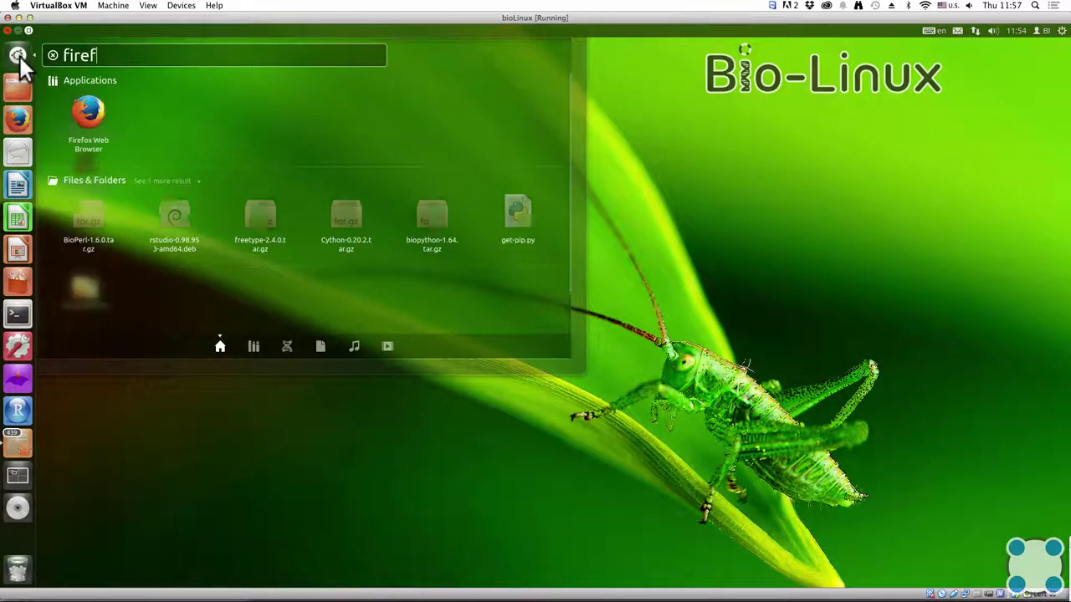
text(ox)
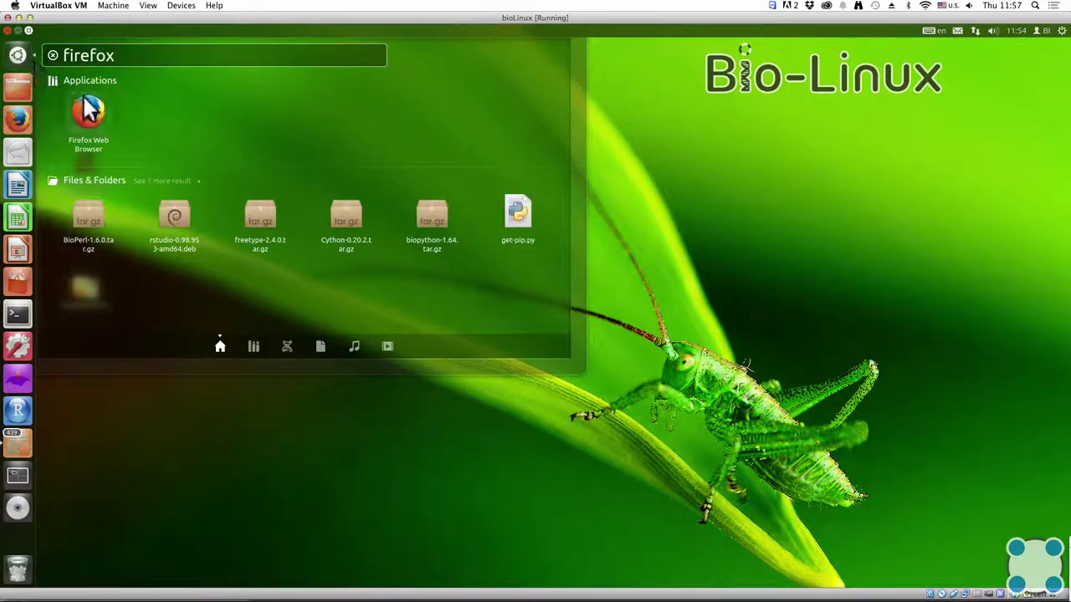
click(88, 108)
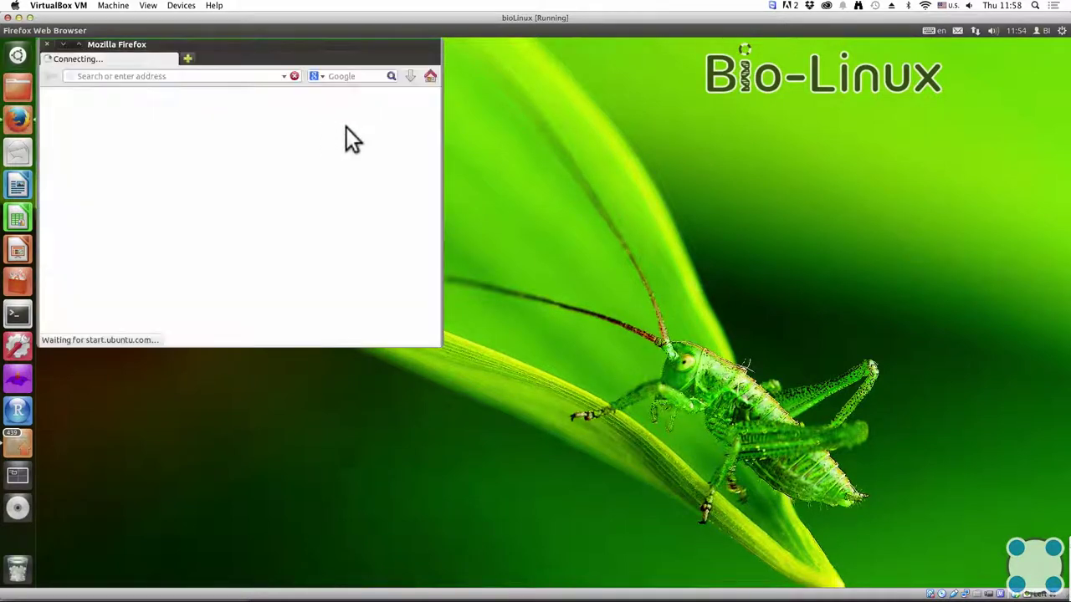
Step: Move the browser window away from the launcher and search Google for "test"
drag(274, 44, 435, 62)
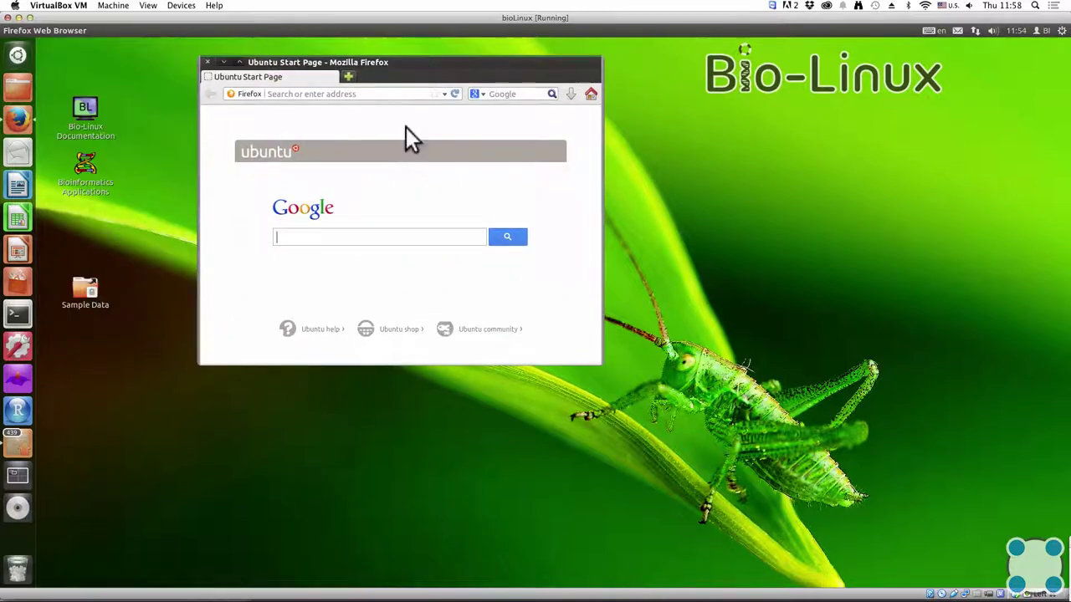
text(st)
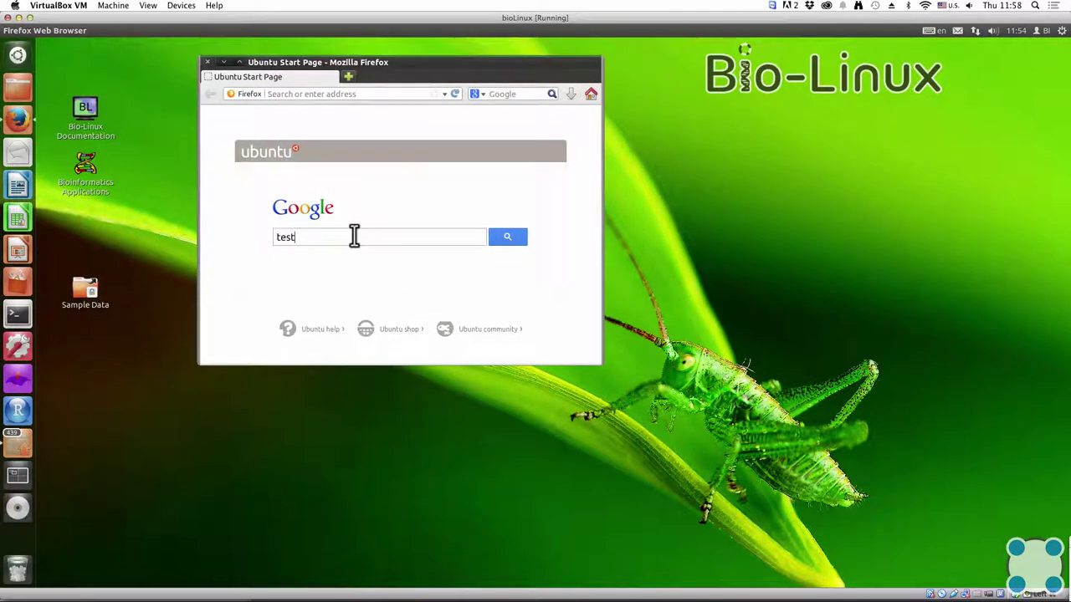
key(Return)
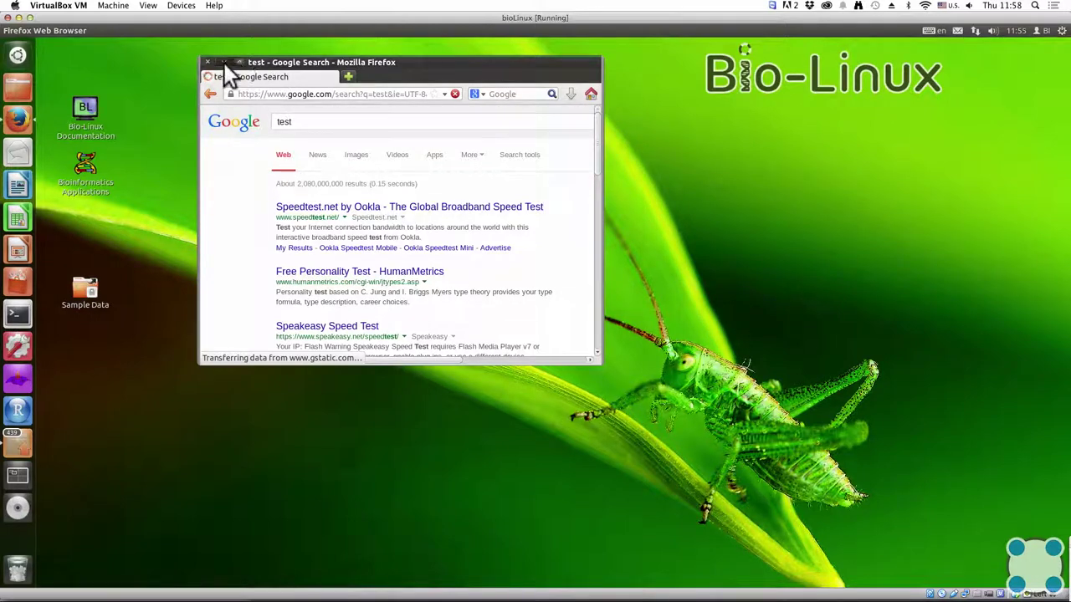
Step: Move the browser window slightly lower, then minimize it and bring it back
drag(287, 63, 294, 86)
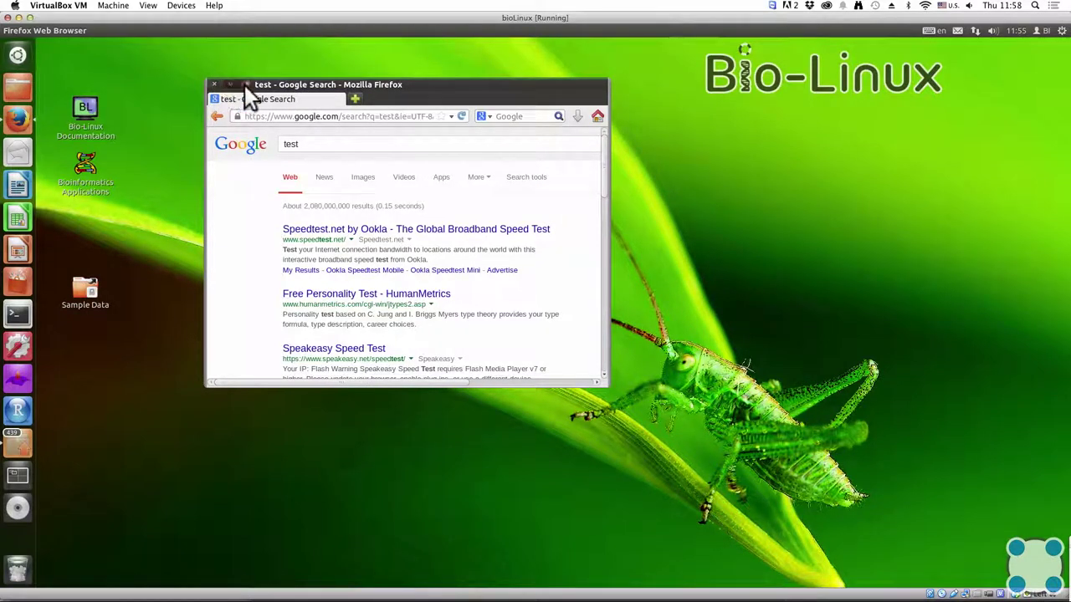
click(230, 84)
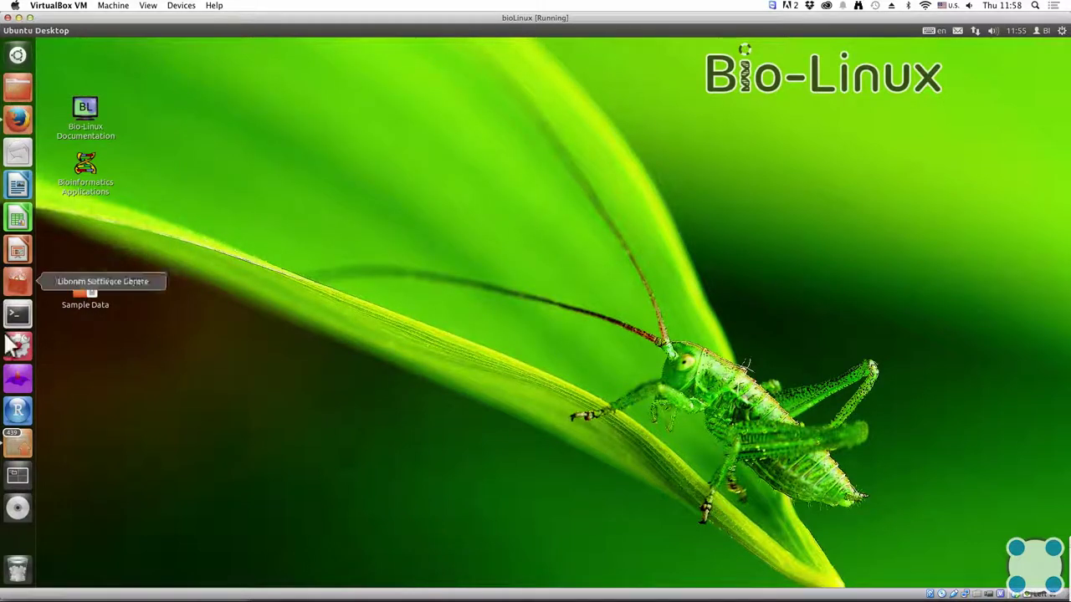
click(19, 121)
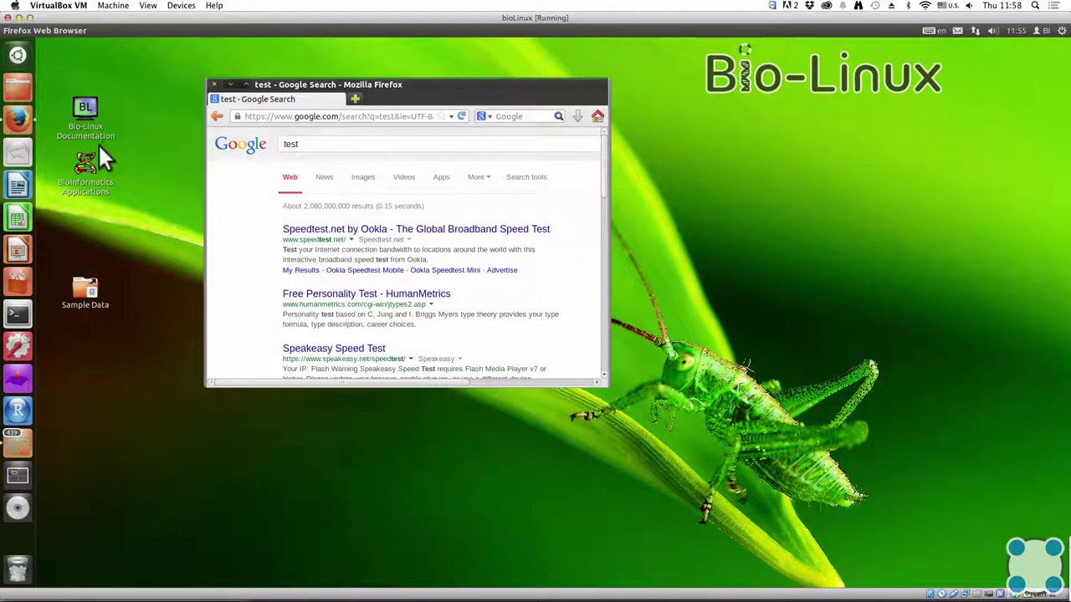
Step: Maximize the browser window, restore it to its smaller size, maximize it again and close it
click(245, 85)
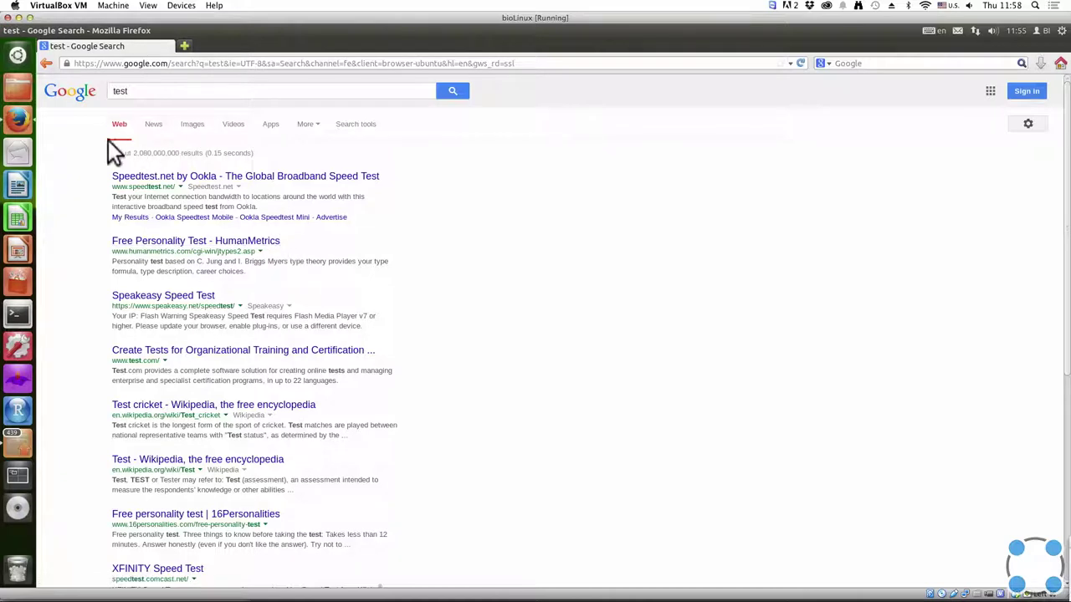
mouse_move(42, 33)
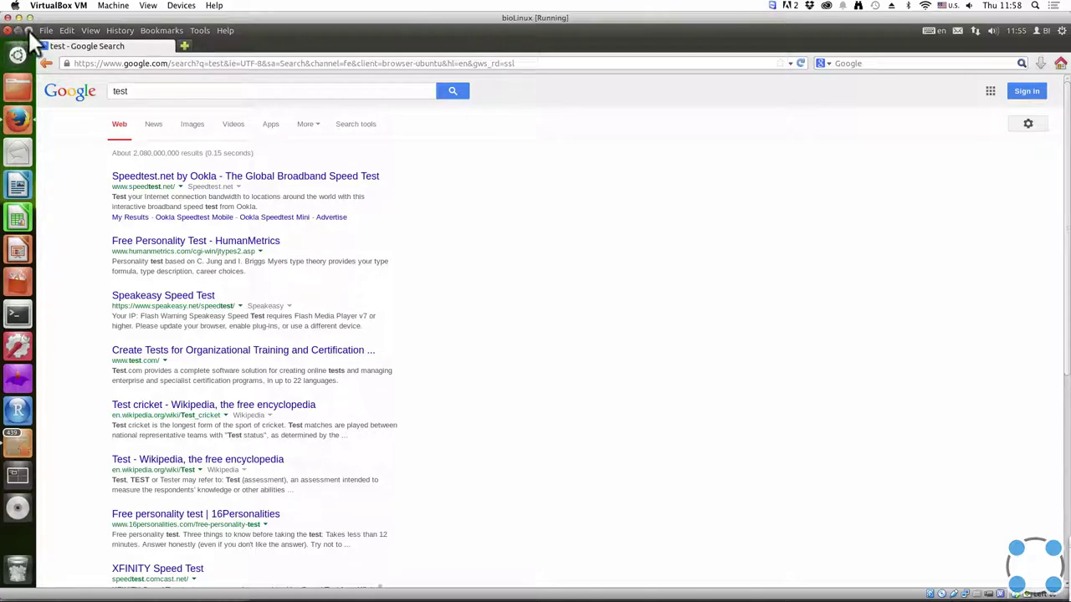
click(28, 30)
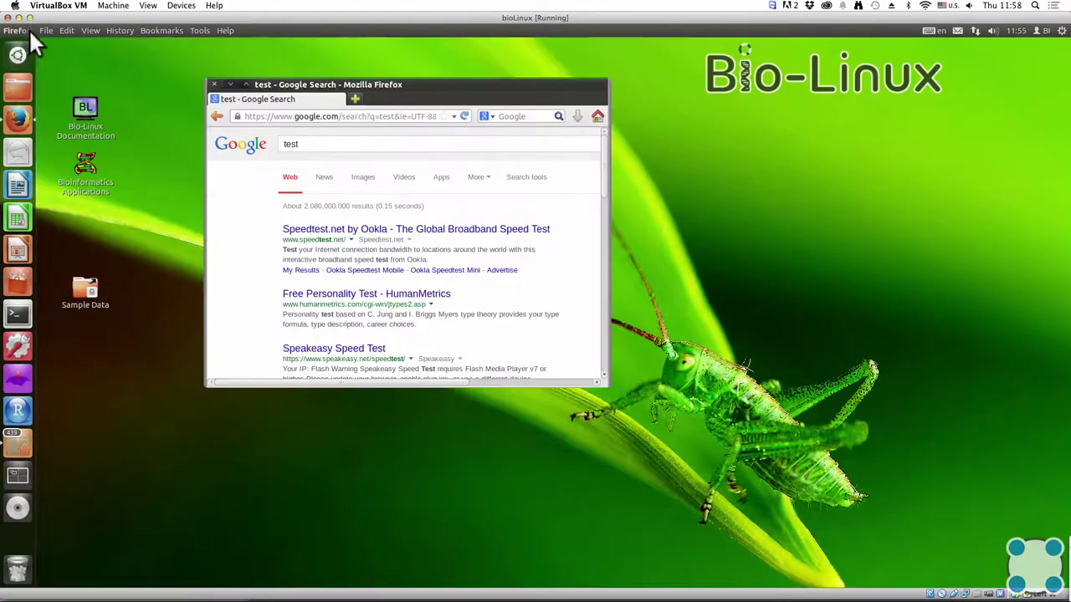
click(243, 84)
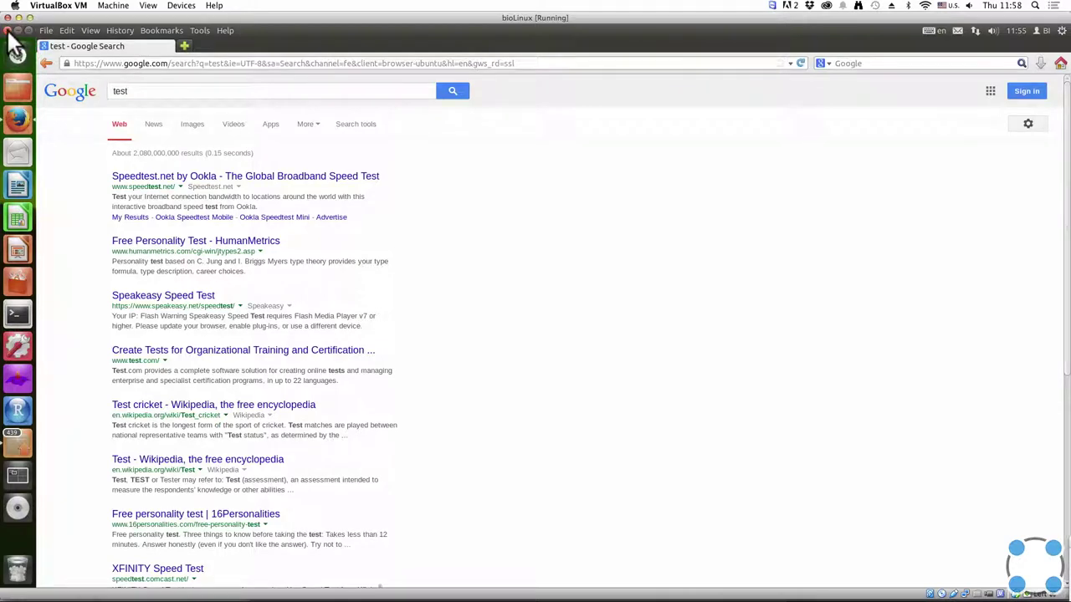
click(8, 30)
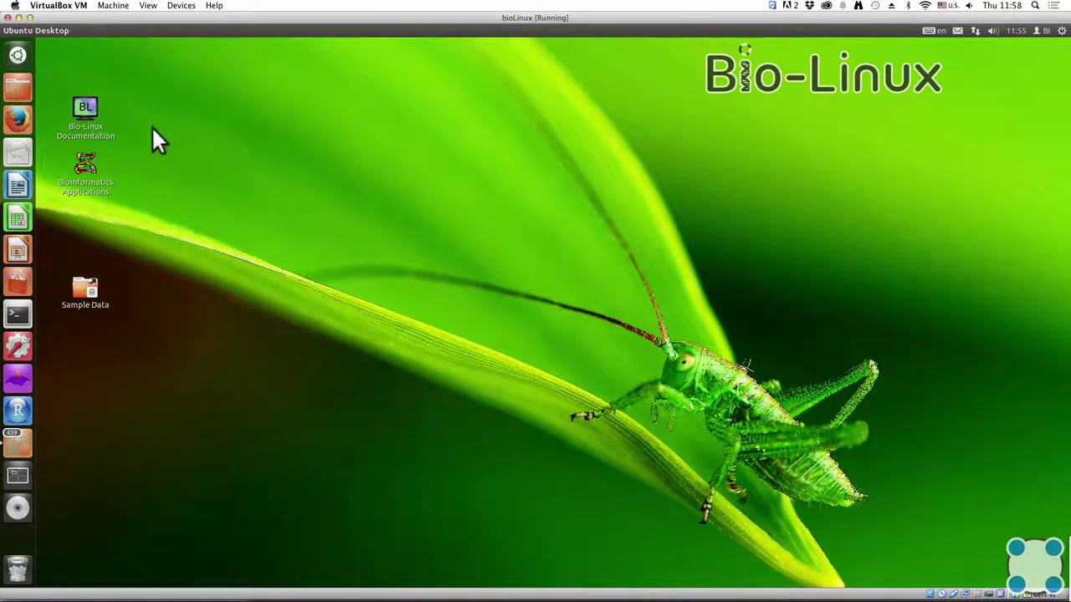
Step: Open the Home folder, move its window toward the middle of the desktop, and open the Documents folder
click(18, 85)
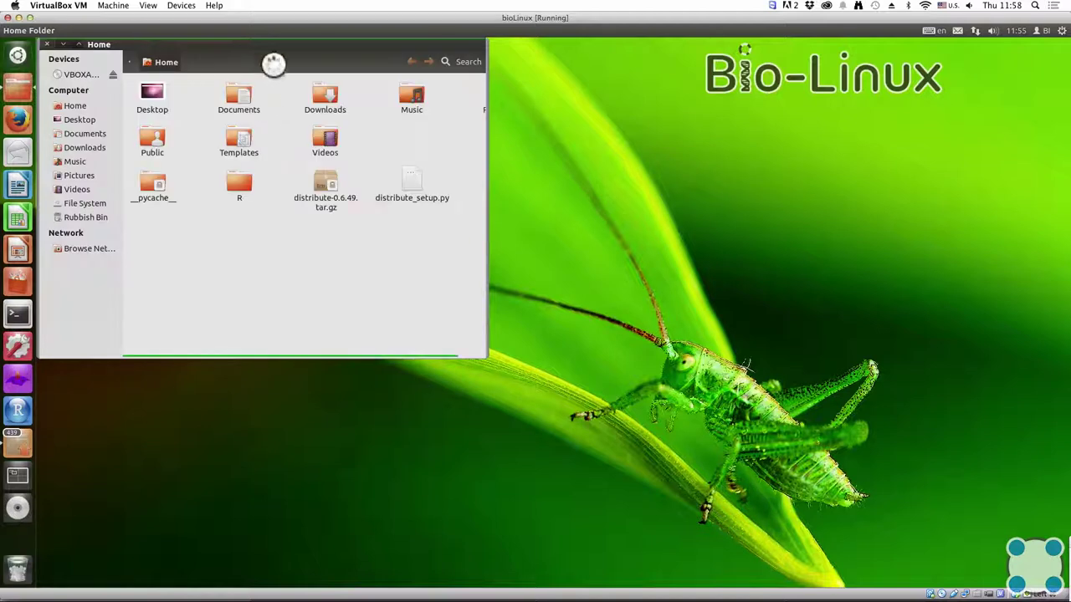
drag(263, 47, 473, 110)
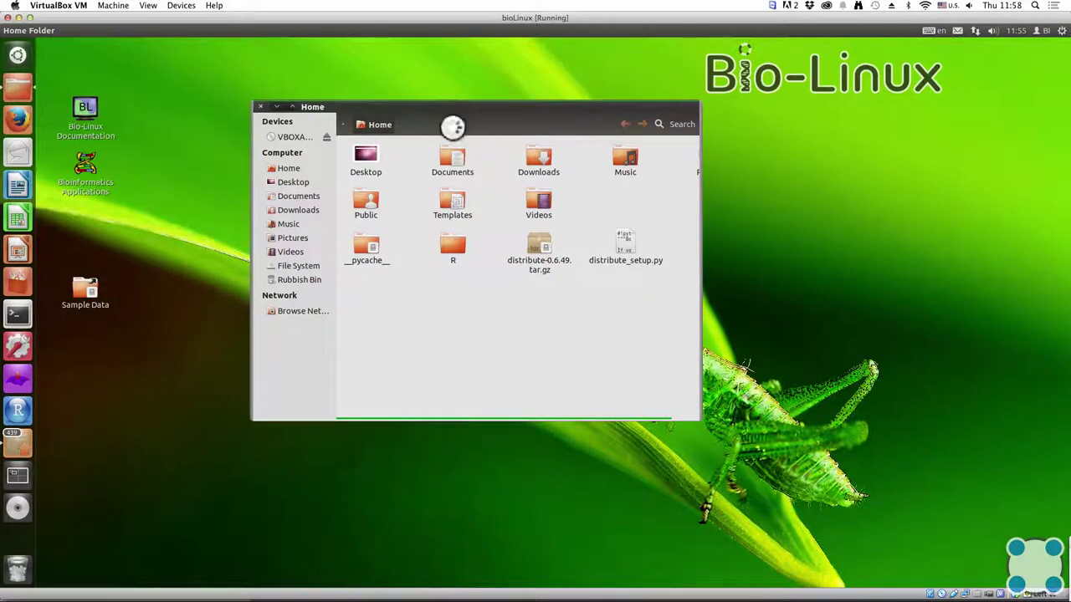
click(452, 161)
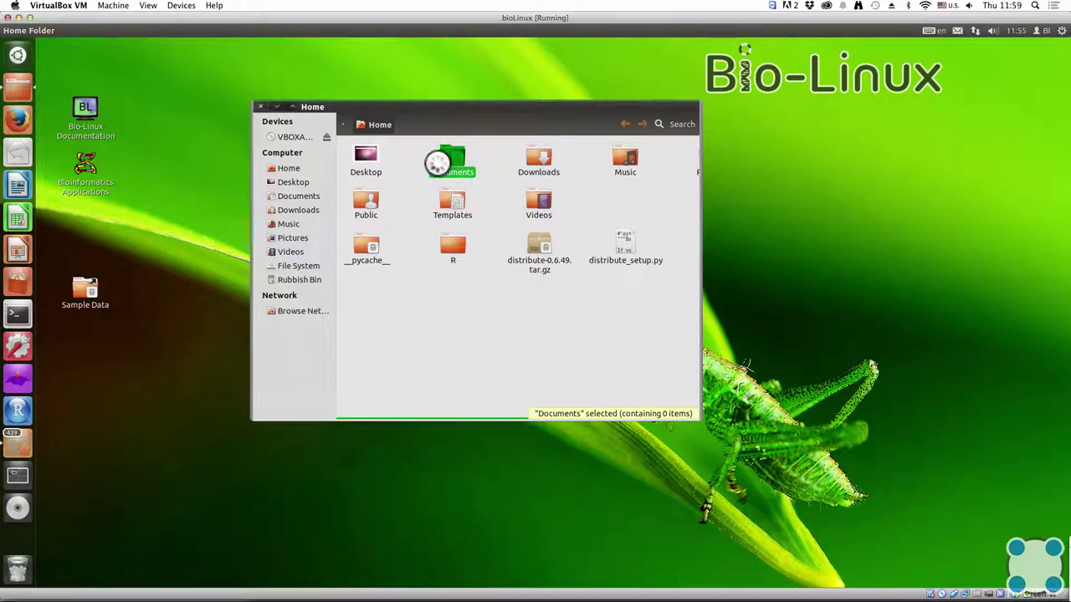
double_click(452, 163)
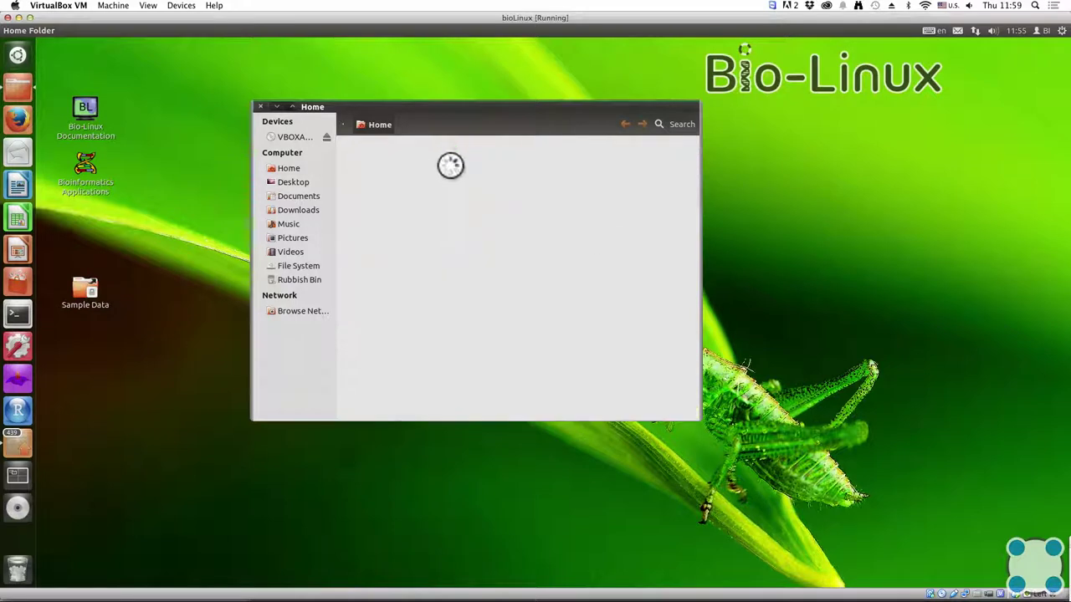
Step: Create a new folder named my_folder inside Documents and open it
right_click(454, 181)
click(493, 192)
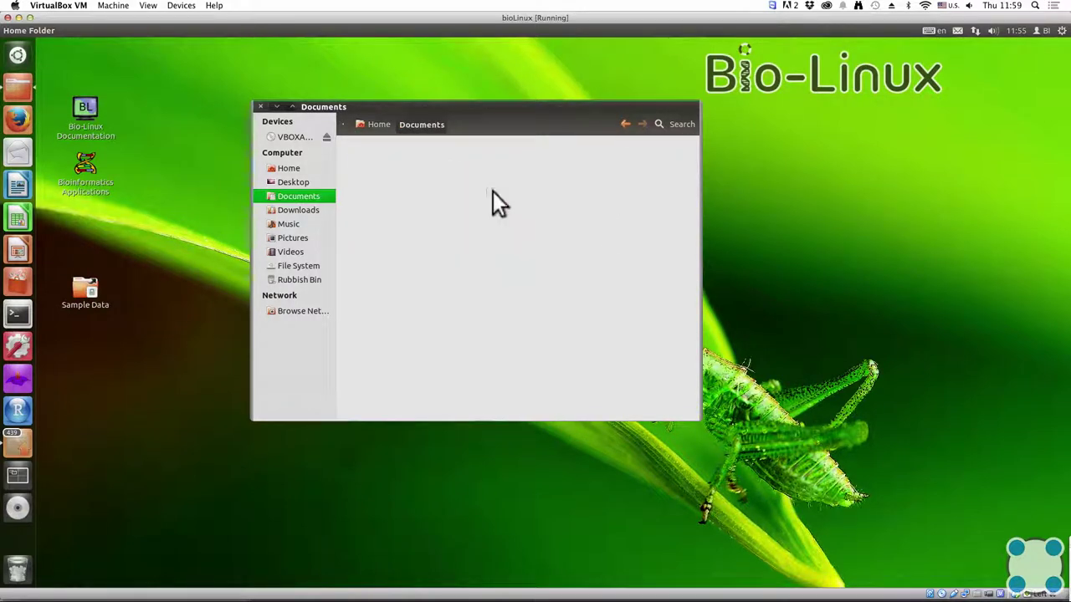
text(my)
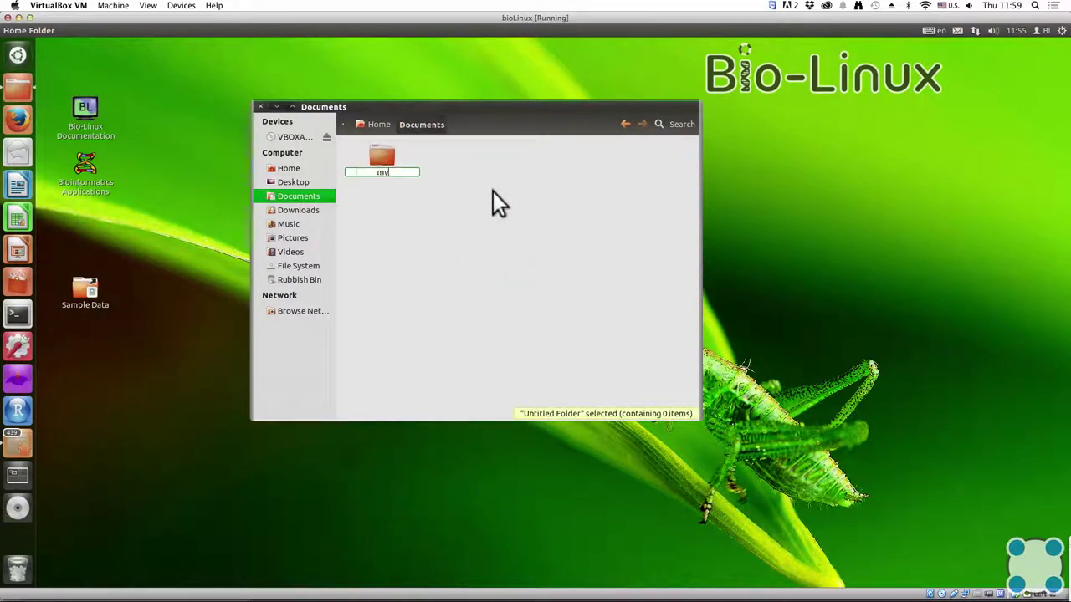
text( folder)
key(Return)
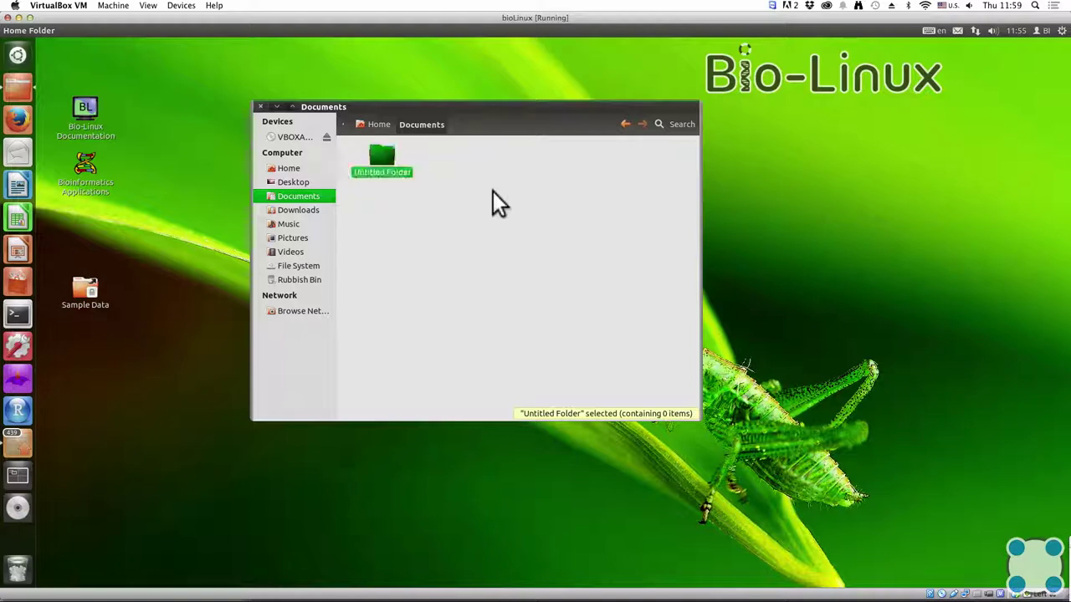
key(Return)
Step: Create an empty document named test.txt inside my_folder
right_click(472, 186)
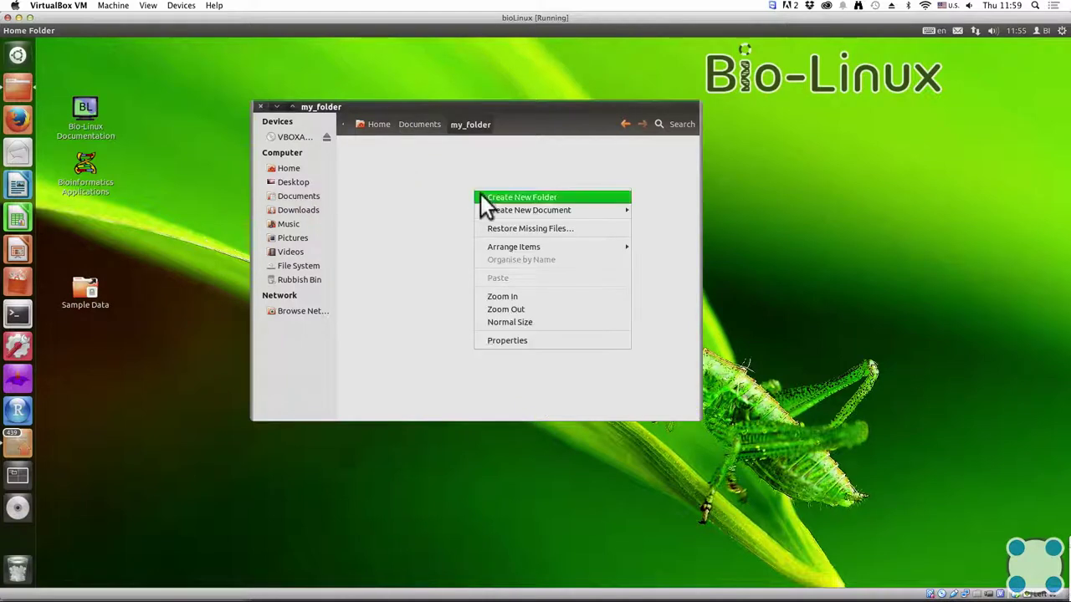
mouse_move(538, 213)
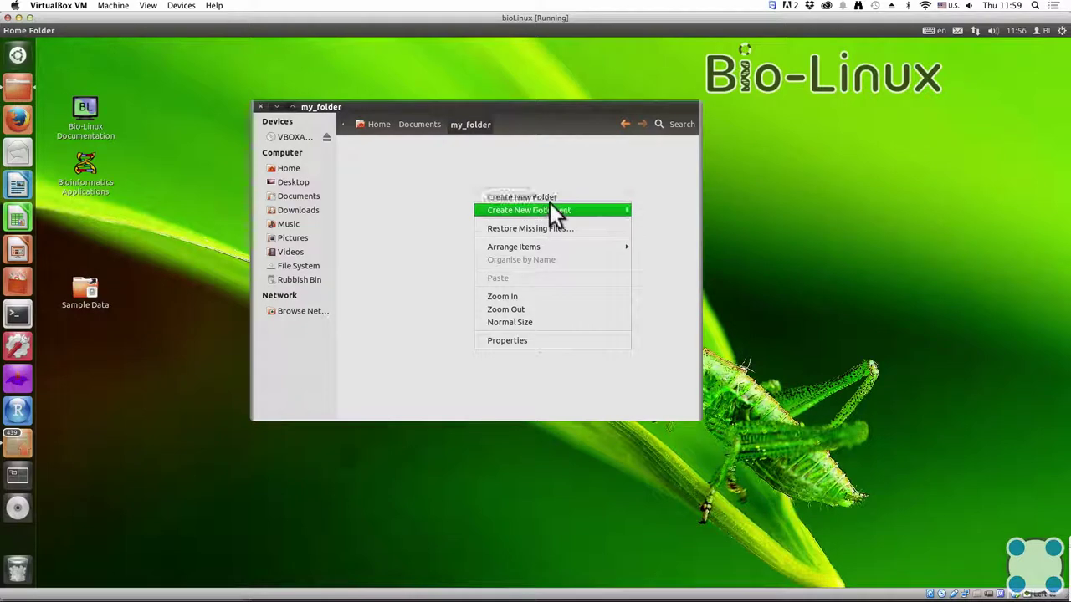
click(652, 228)
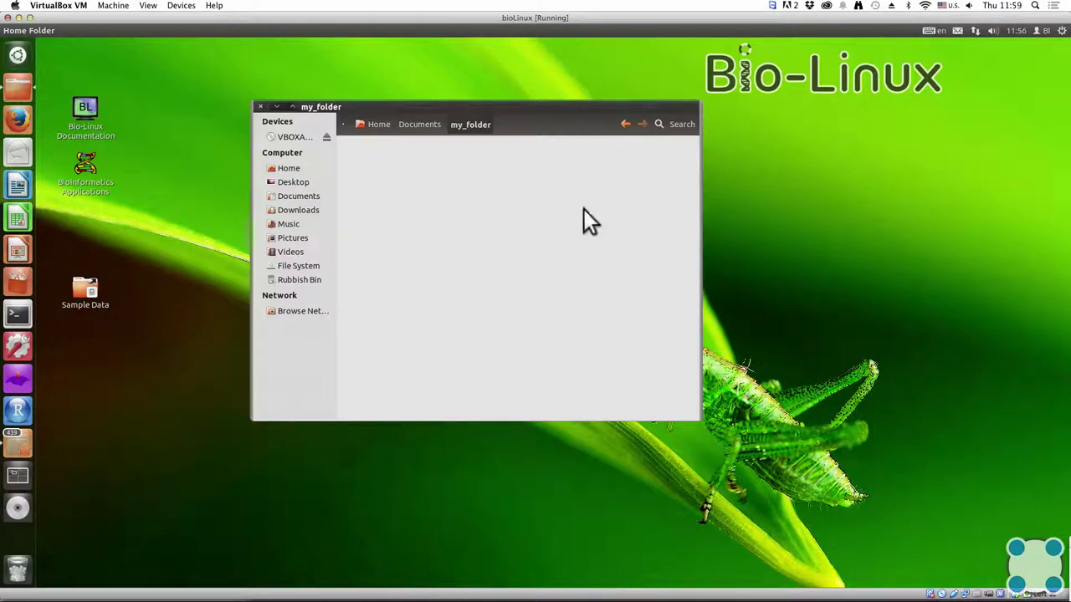
text(test.txt)
key(Return)
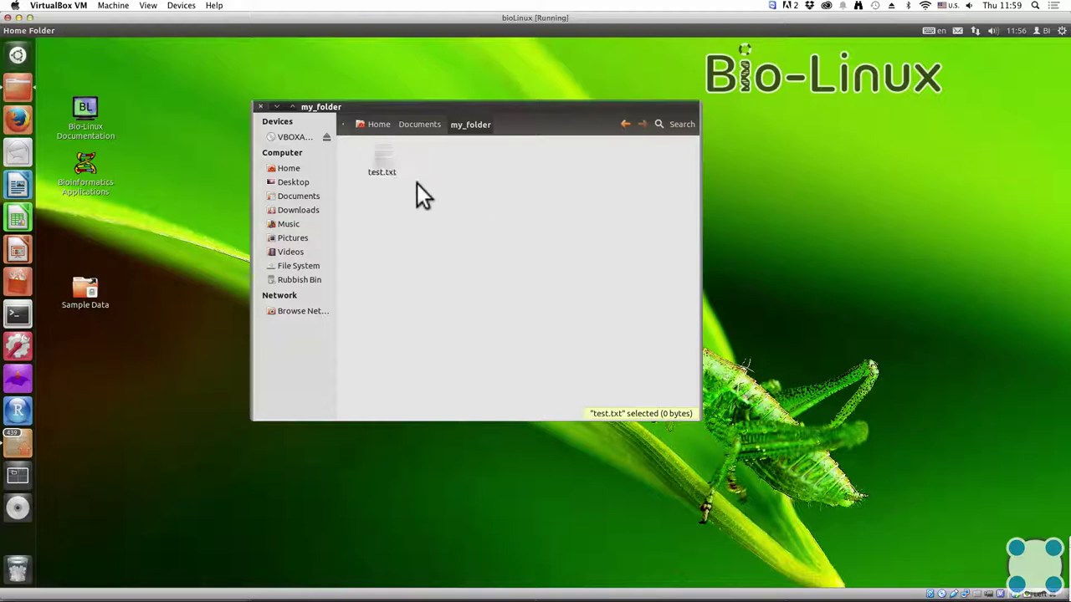
Step: Copy test.txt from my_folder to the desktop and deselect the file
right_click(390, 160)
mouse_move(430, 285)
click(573, 313)
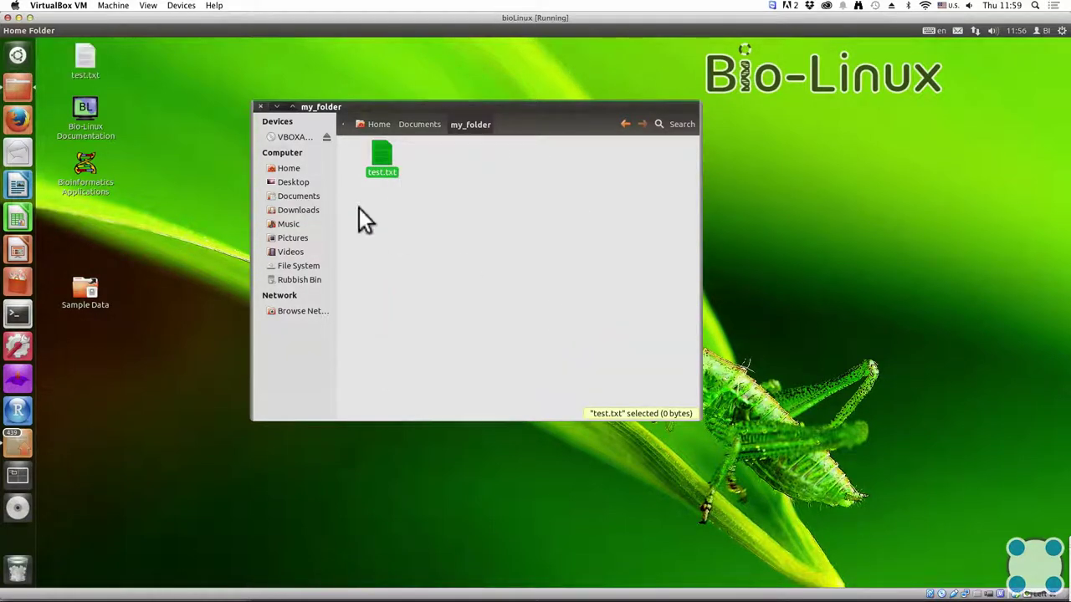
click(428, 208)
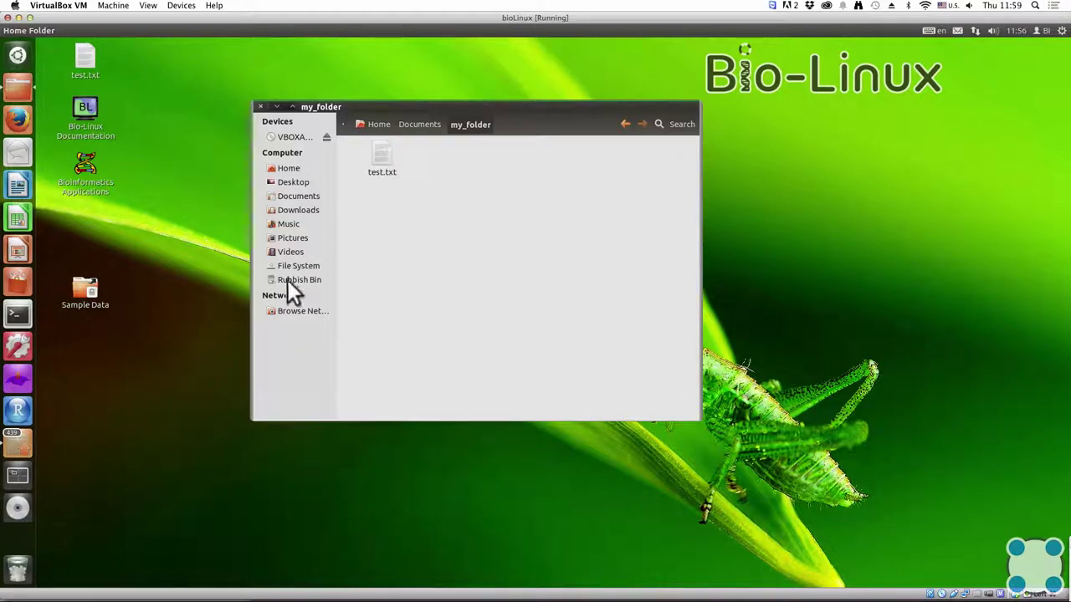
Step: Look through the Home, Documents, Downloads and Rubbish Bin locations, then close the file manager window
click(287, 170)
click(302, 198)
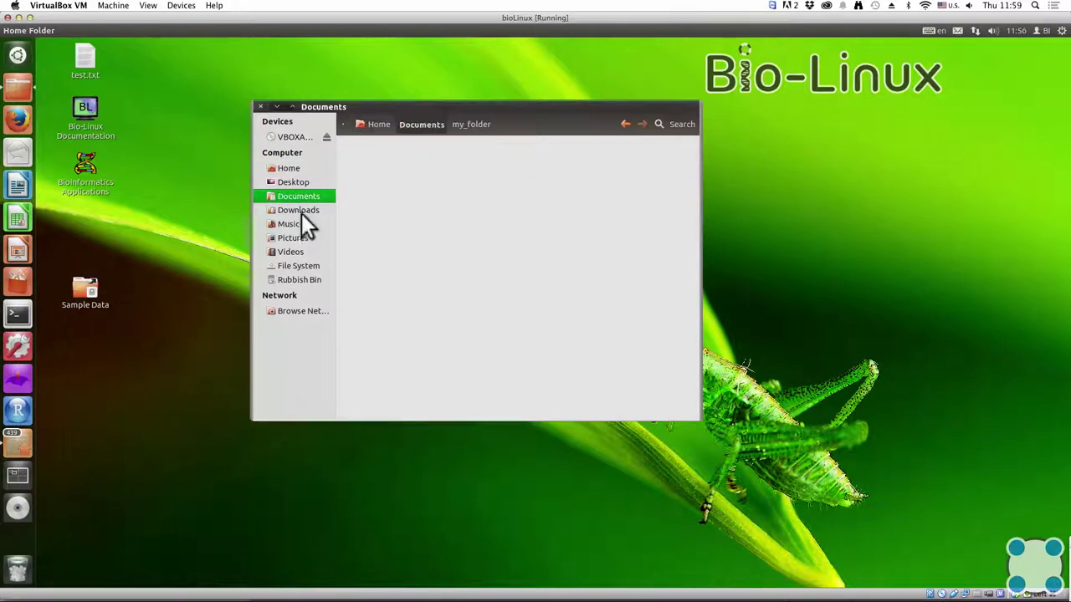
click(299, 210)
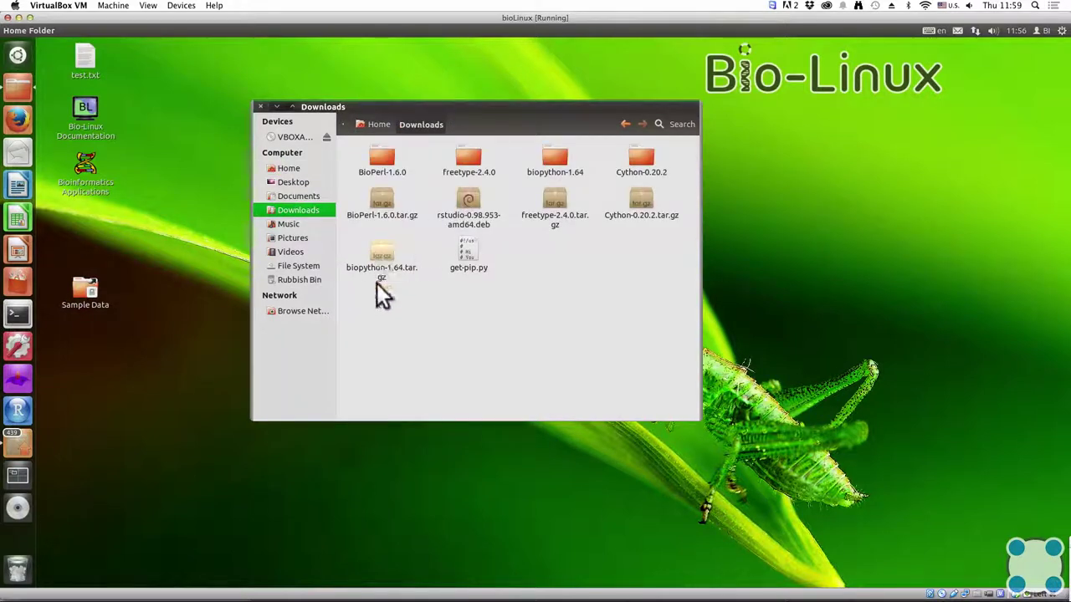
click(311, 280)
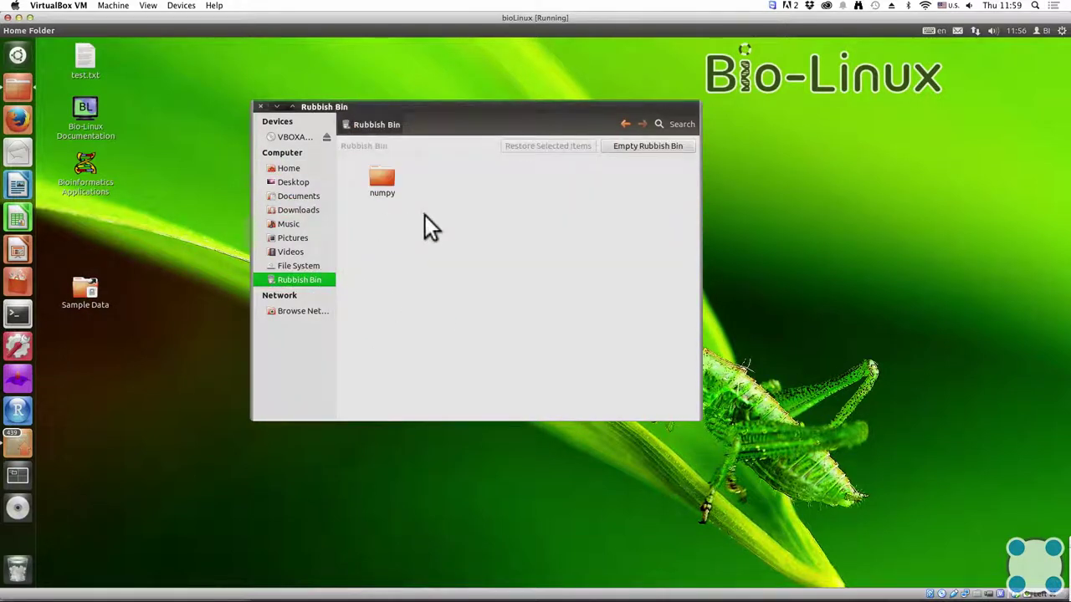
click(260, 106)
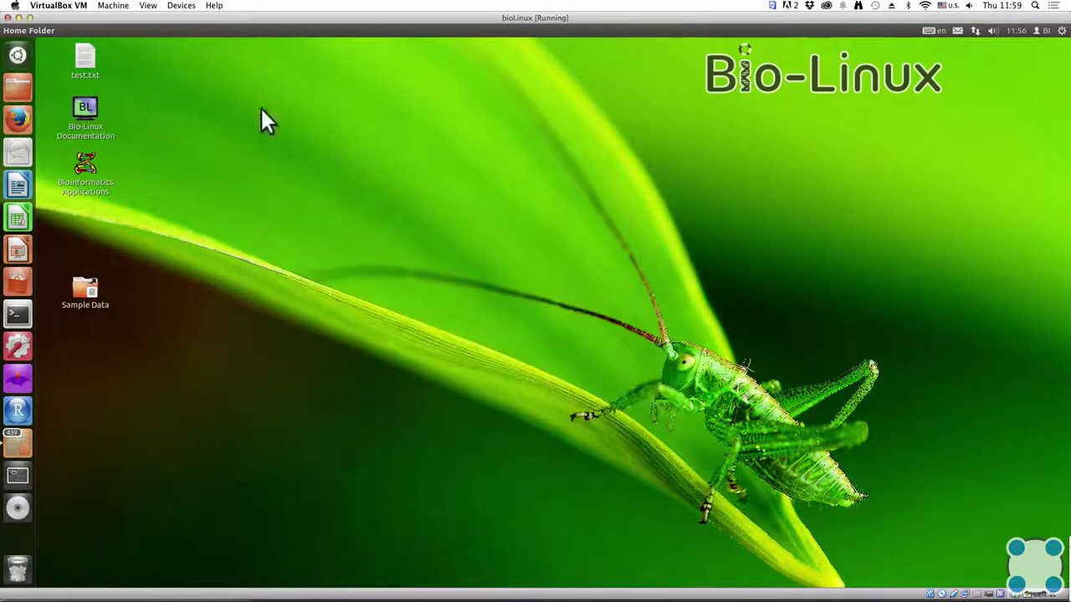
Step: Move the test.txt desktop file beside the Bio-Linux Documentation icon and open it
drag(87, 54, 174, 109)
double_click(172, 110)
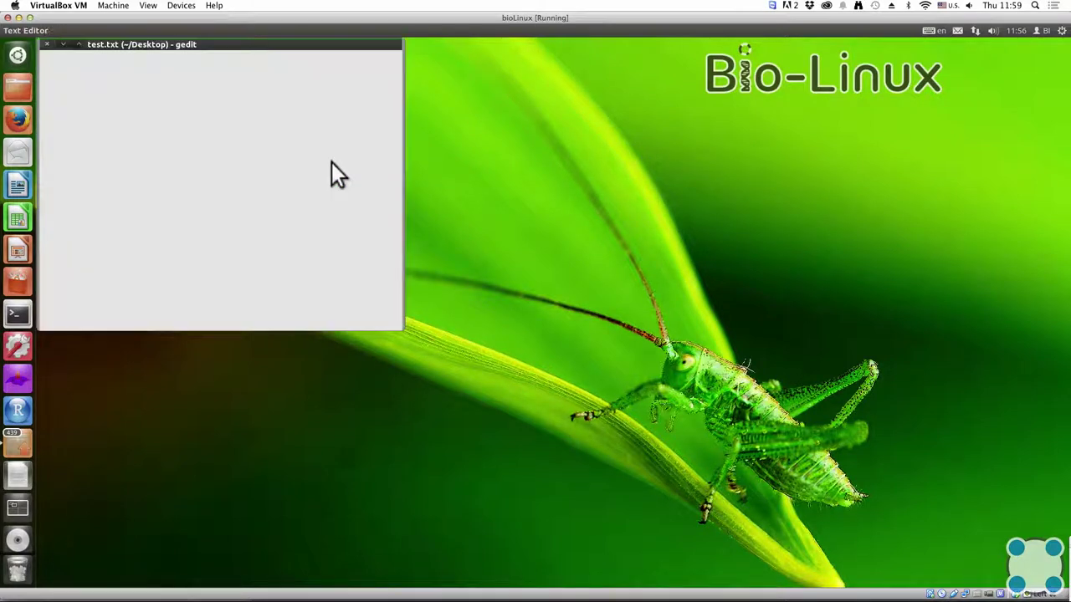
Step: Write "Hello!" on the first line of test.txt and, with the Russian keyboard layout, "Привет!" on the second
text(Hello!)
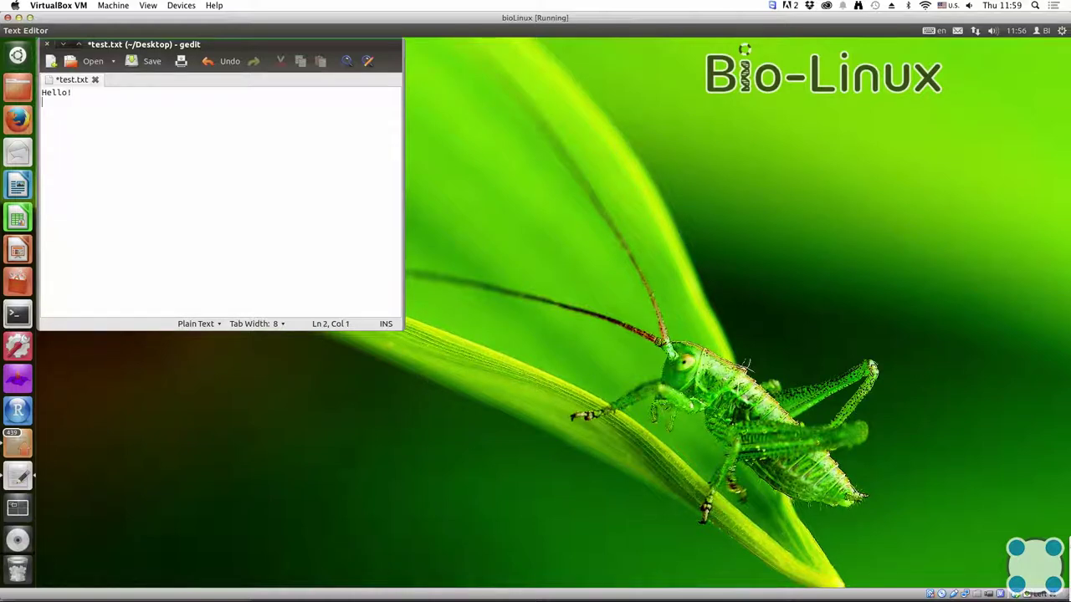
key(super+space)
text(При)
key(BackSpace)
key(BackSpace)
text(вет!)
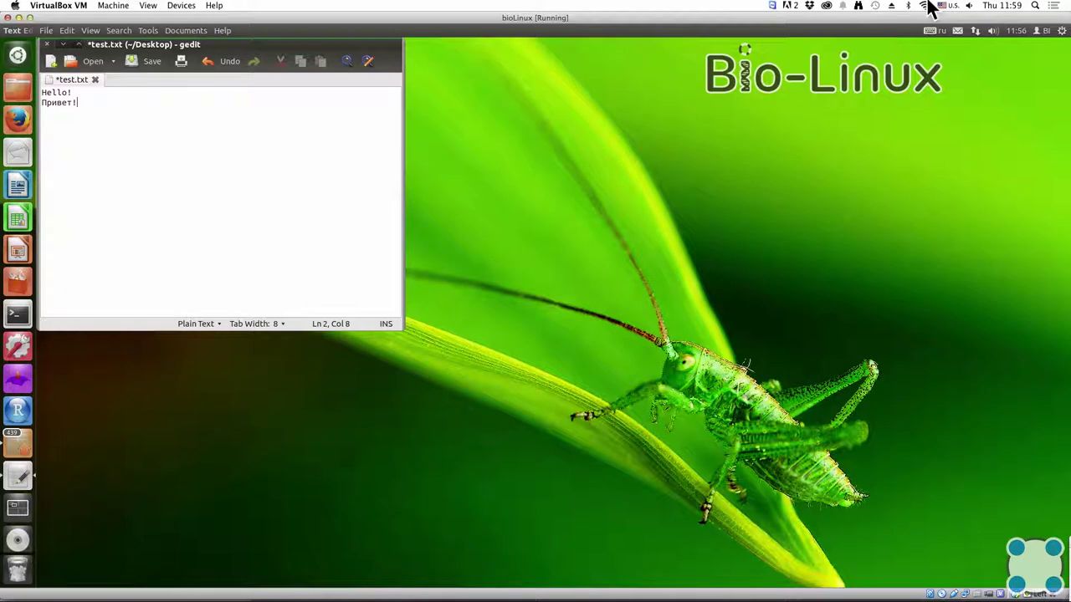
Step: Examine the keyboard layout settings and the available key combinations for changing layout, and close the settings
click(938, 32)
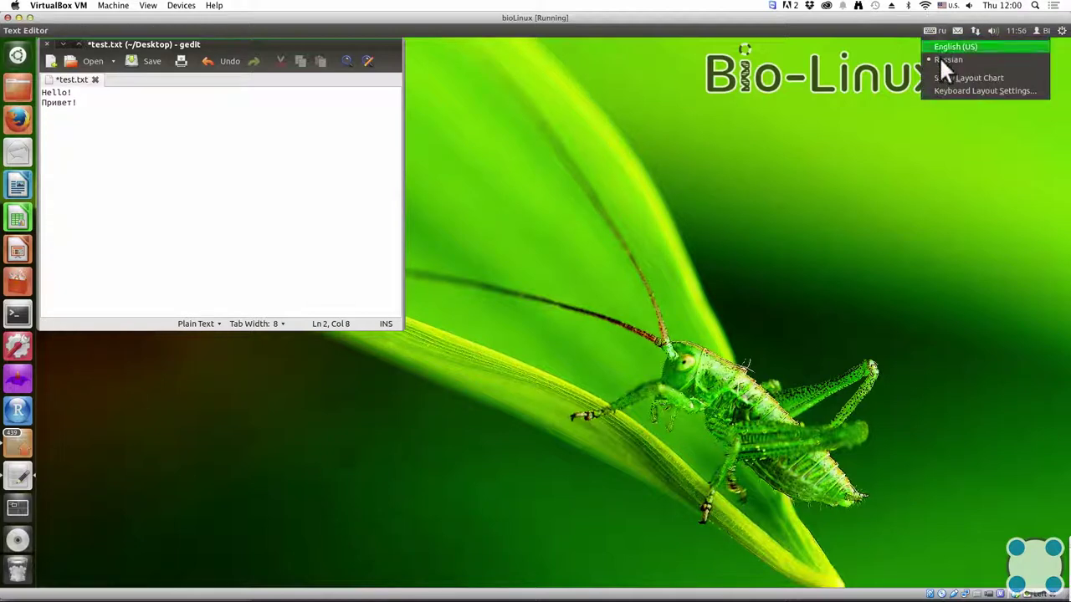
click(937, 93)
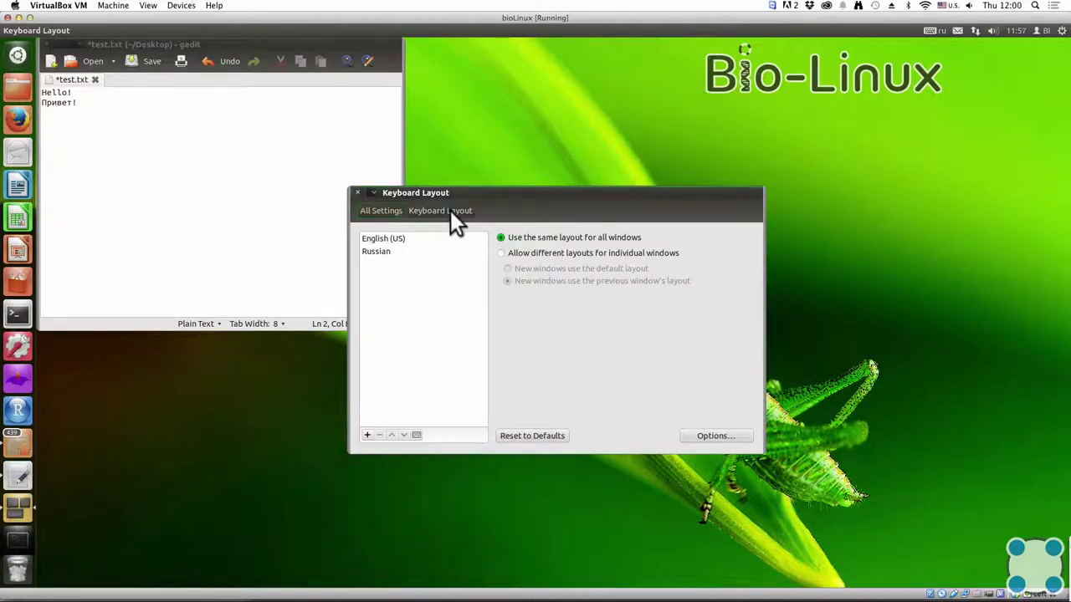
click(684, 438)
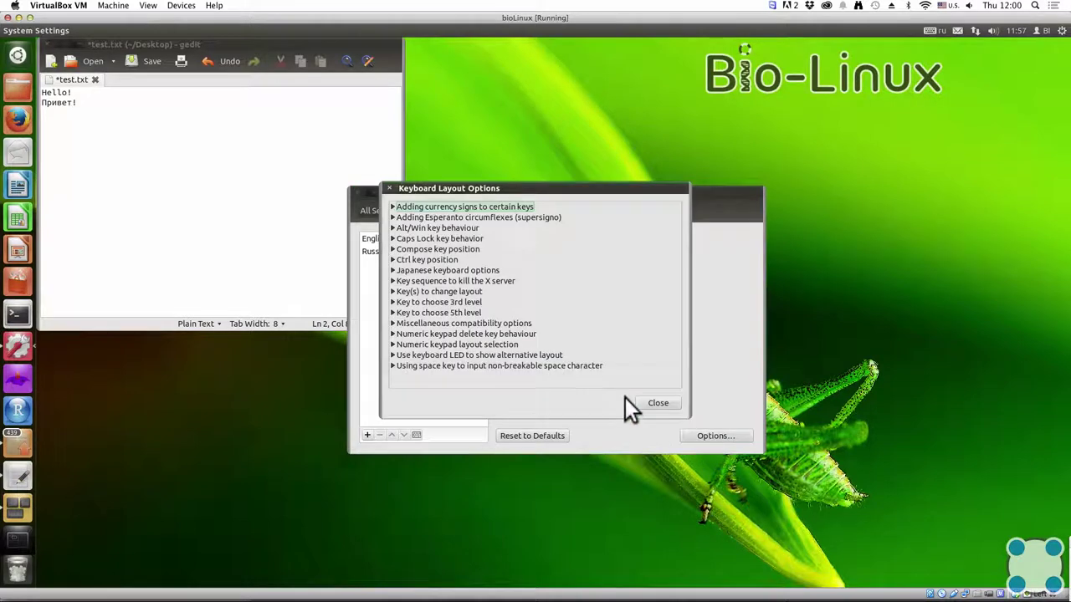
click(392, 291)
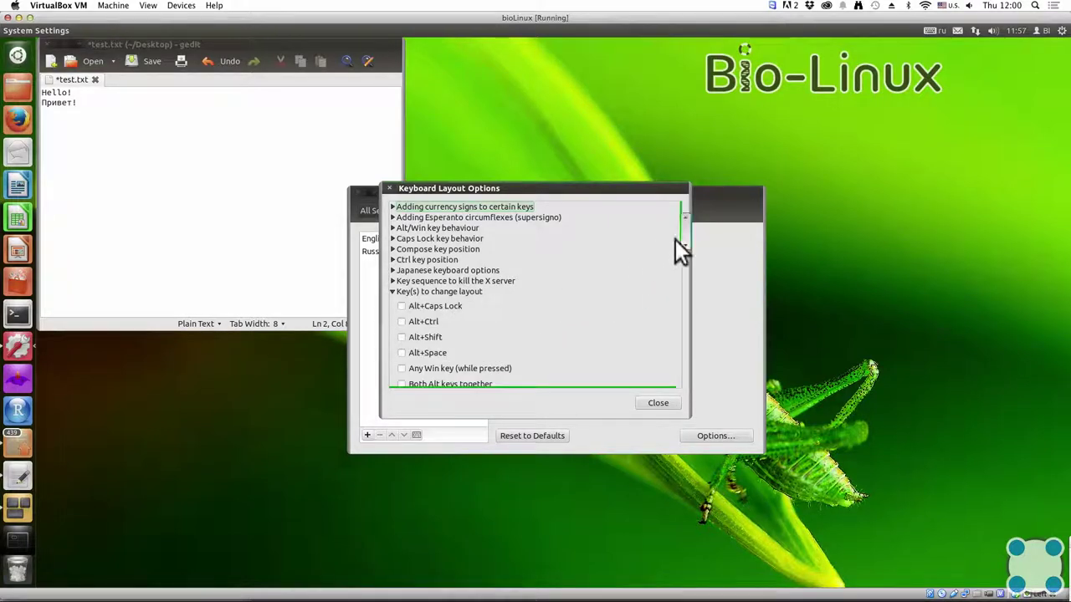
drag(684, 236, 681, 248)
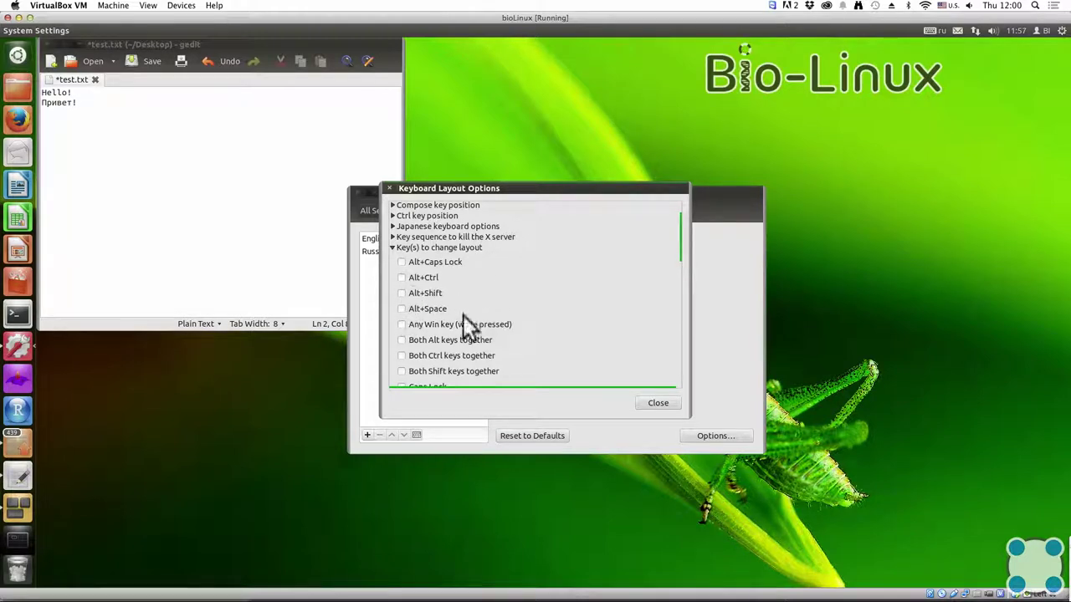
click(654, 400)
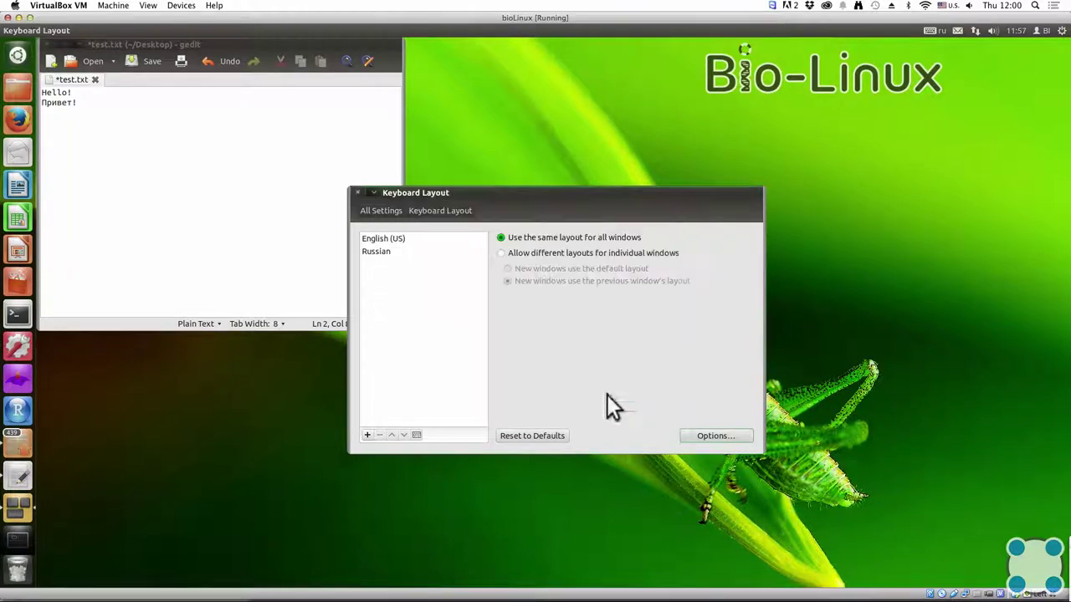
click(357, 190)
Step: Save the edited test.txt and close the text editor
click(144, 57)
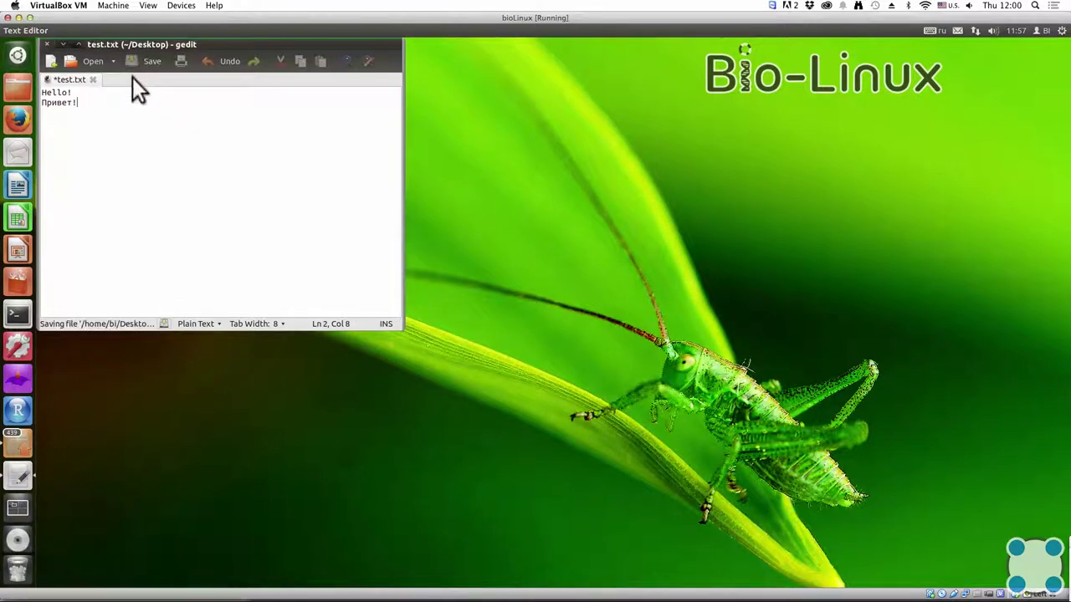
click(47, 44)
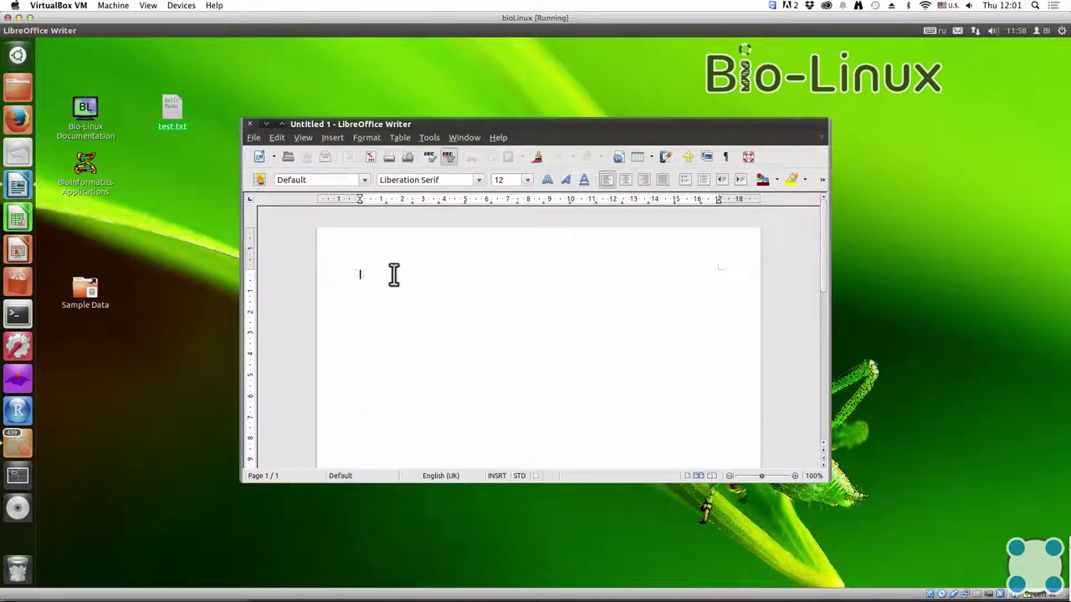
Step: Write "Привет!" in the blank LibreOffice Writer document
text(Pytho)
key(BackSpace)
key(BackSpace)
key(BackSpace)
key(BackSpace)
text(ривет!)
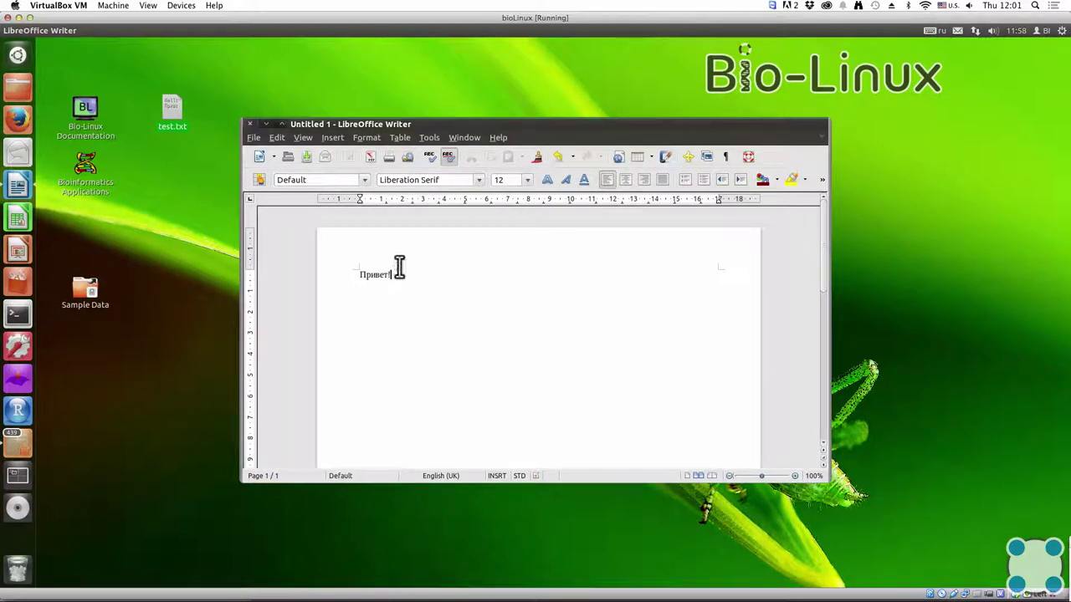
Step: Format the word "Привет!" as 16 pt bold text
drag(398, 276, 342, 274)
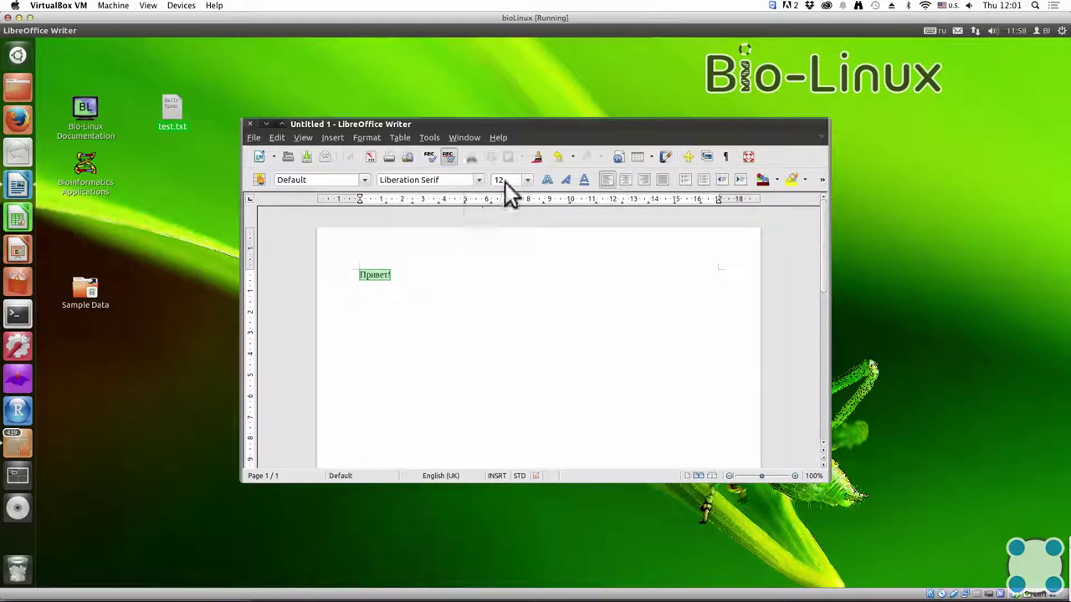
click(527, 180)
click(510, 287)
click(548, 180)
click(421, 275)
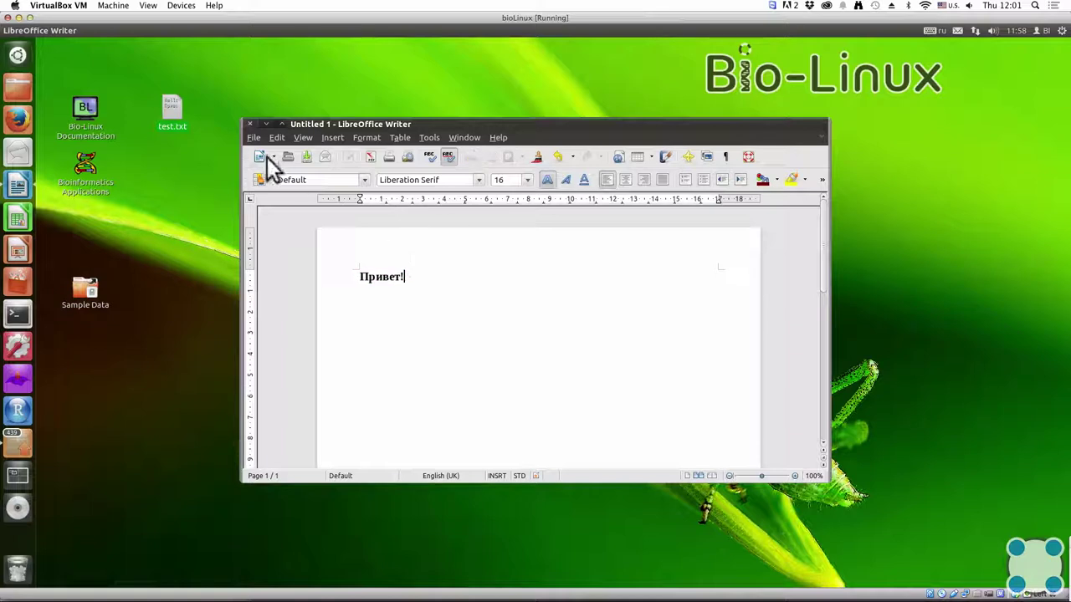
Step: Save the document as Untitled 1 in the Documents folder, reviewing the available file formats while saving, and close it
click(253, 138)
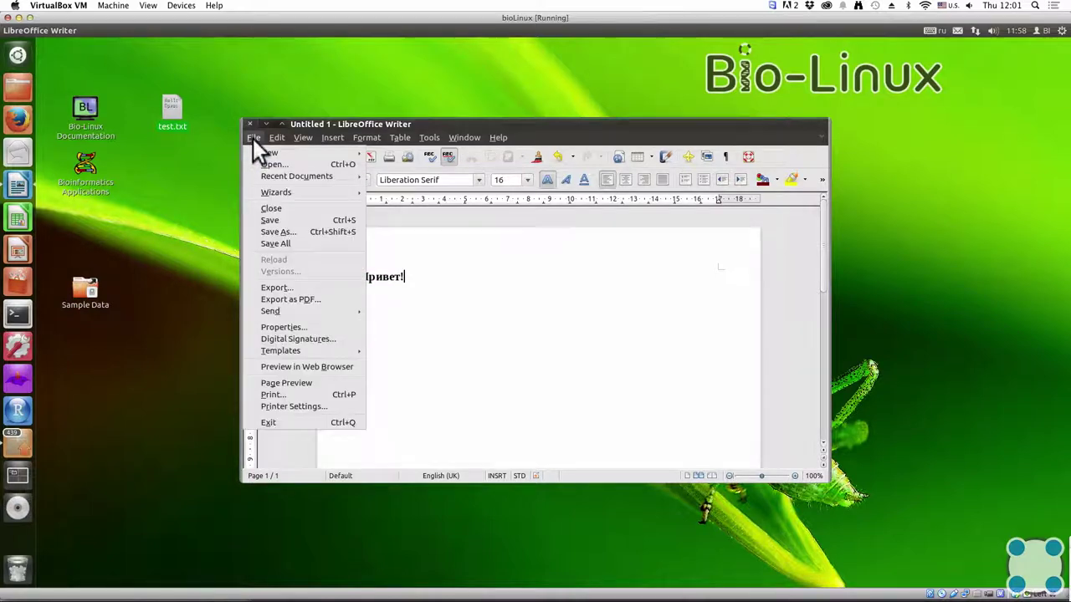
click(284, 219)
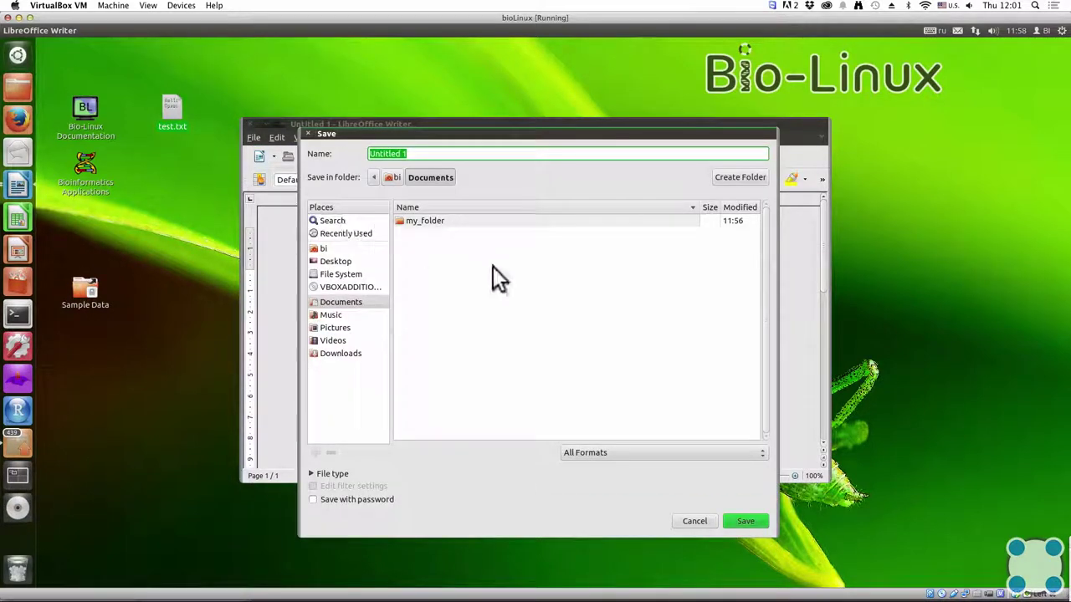
click(590, 454)
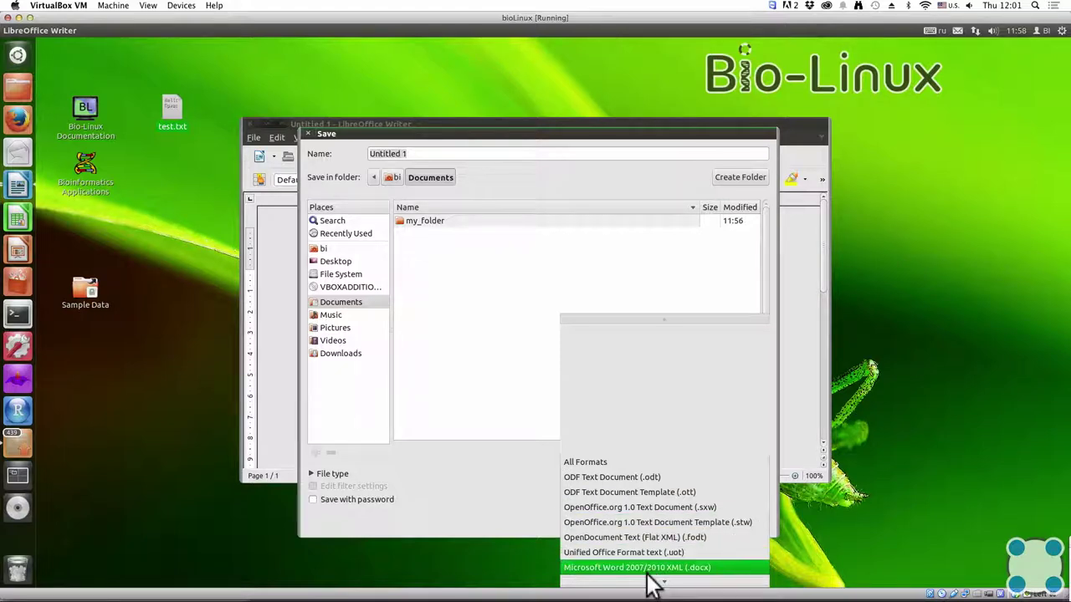
scroll(651, 574, up, 2)
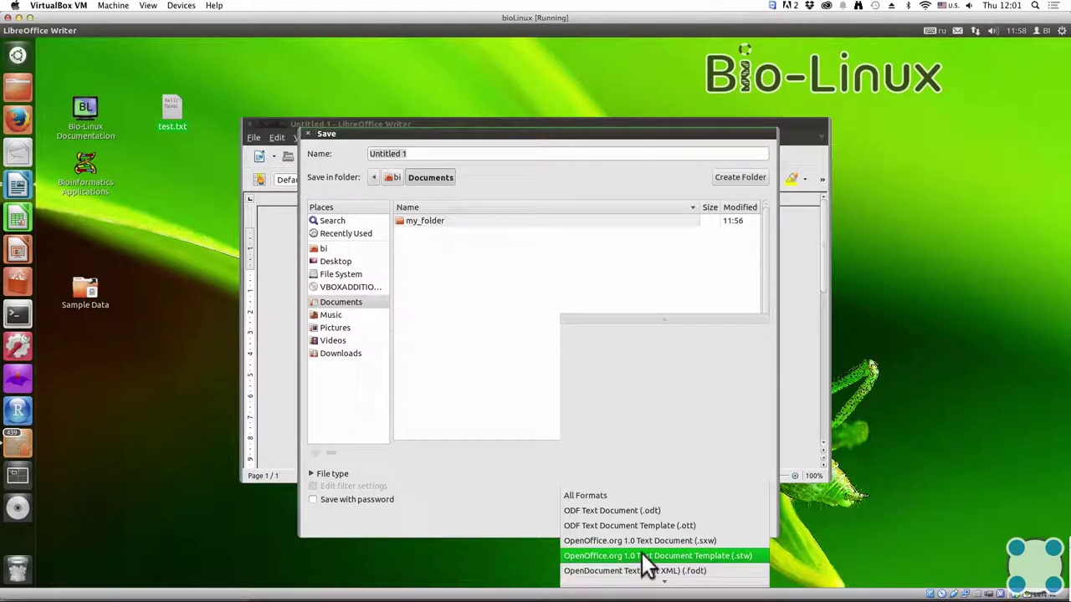
scroll(642, 553, down, 3)
scroll(644, 552, down, 1)
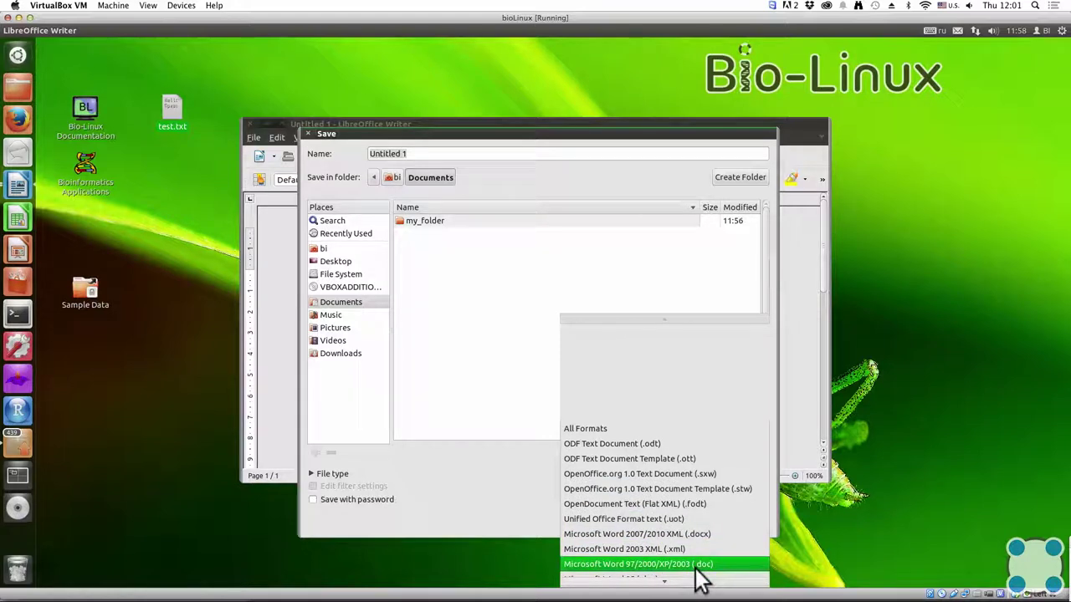
scroll(695, 570, down, 1)
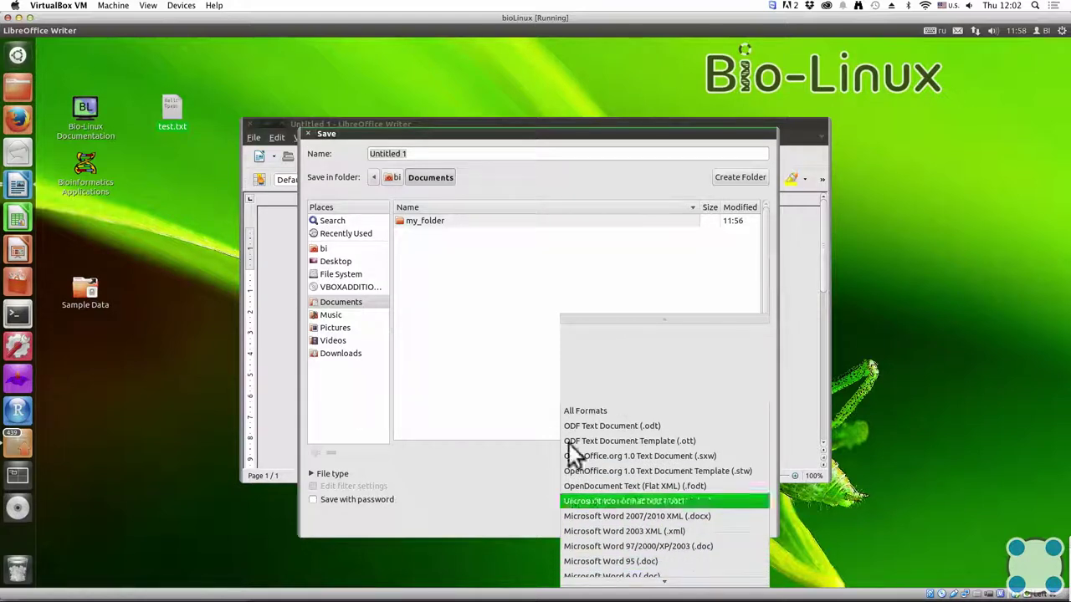
click(513, 370)
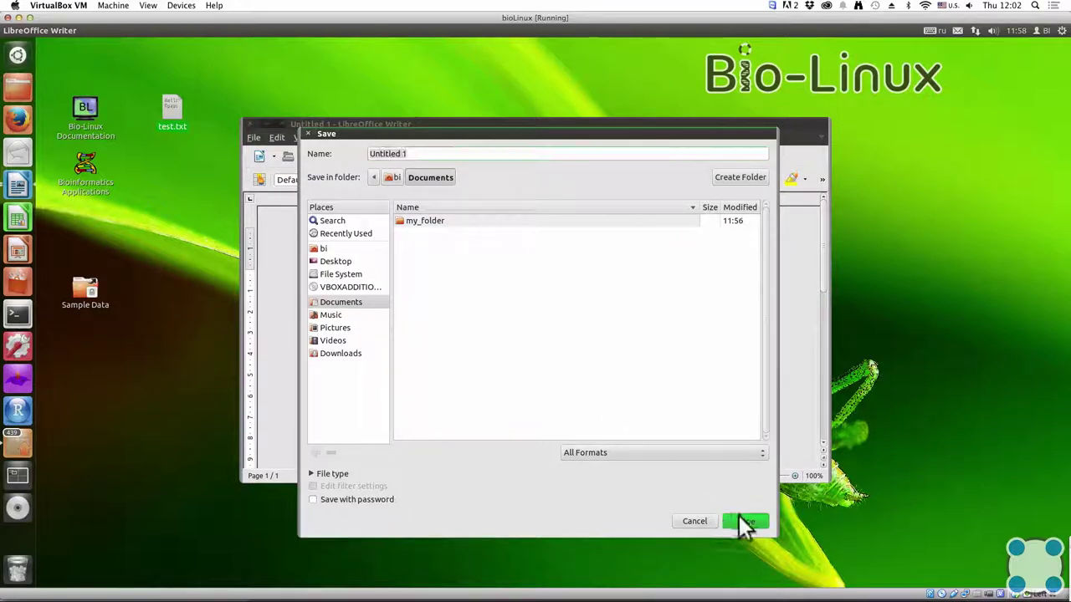
click(744, 521)
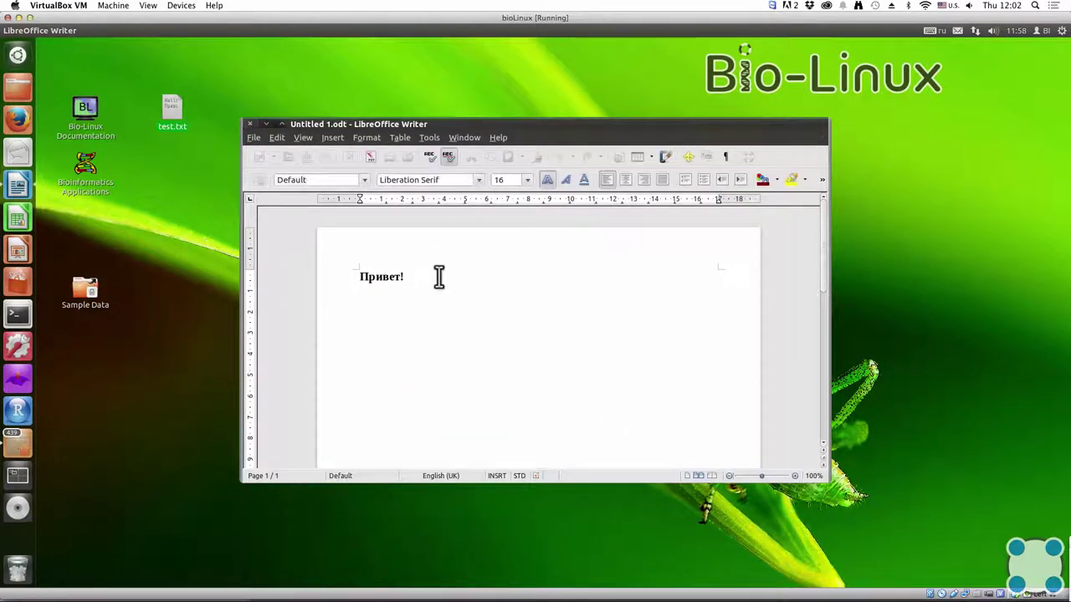
click(251, 123)
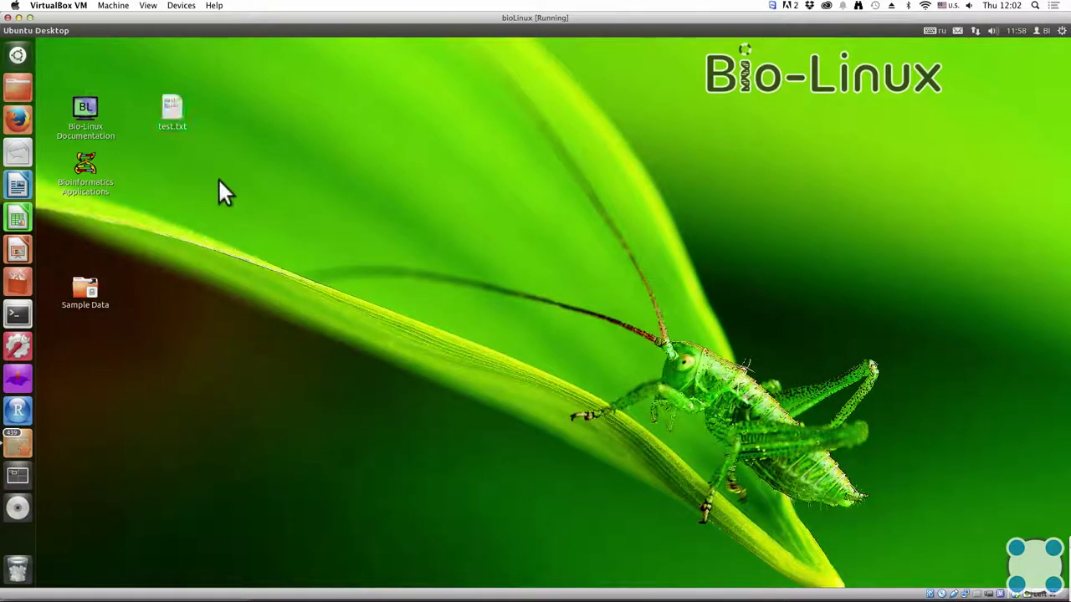